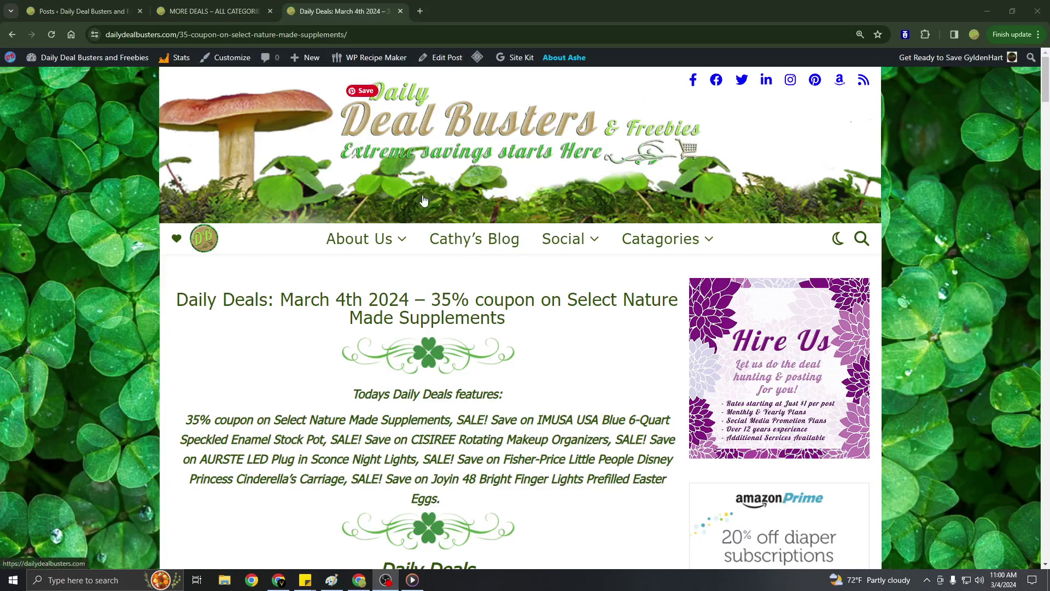
scroll(425, 201, "down", 2)
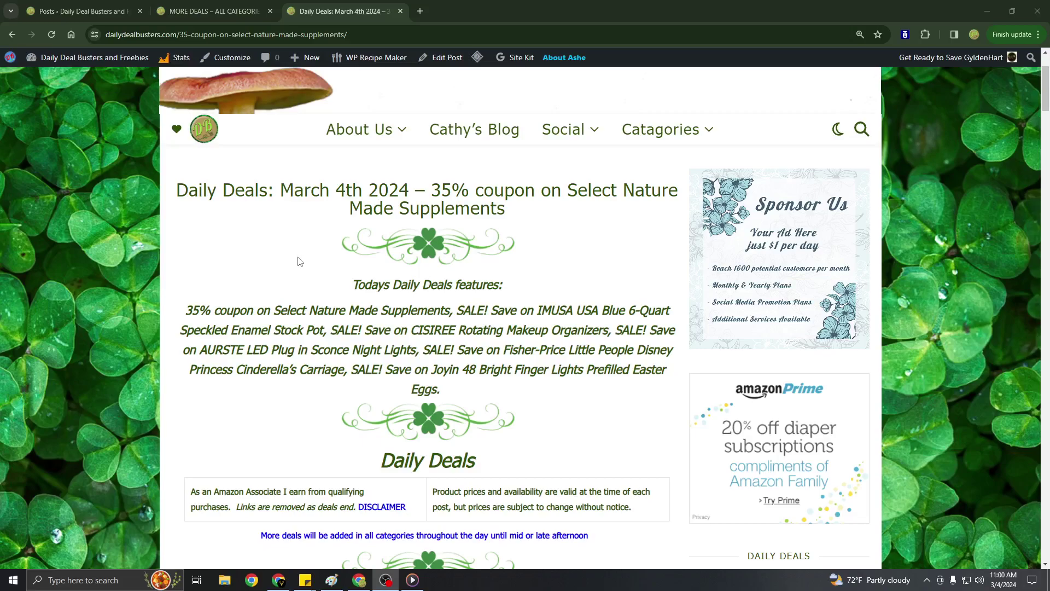
scroll(291, 280, "down", 2)
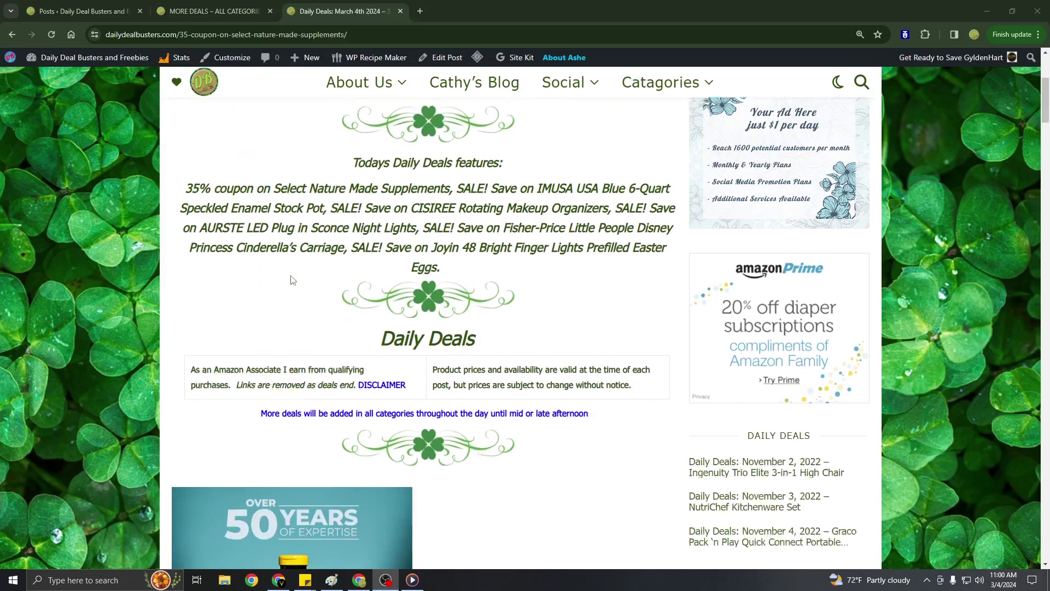
scroll(291, 280, "down", 2)
scroll(369, 295, "down", 2)
scroll(452, 311, "down", 2)
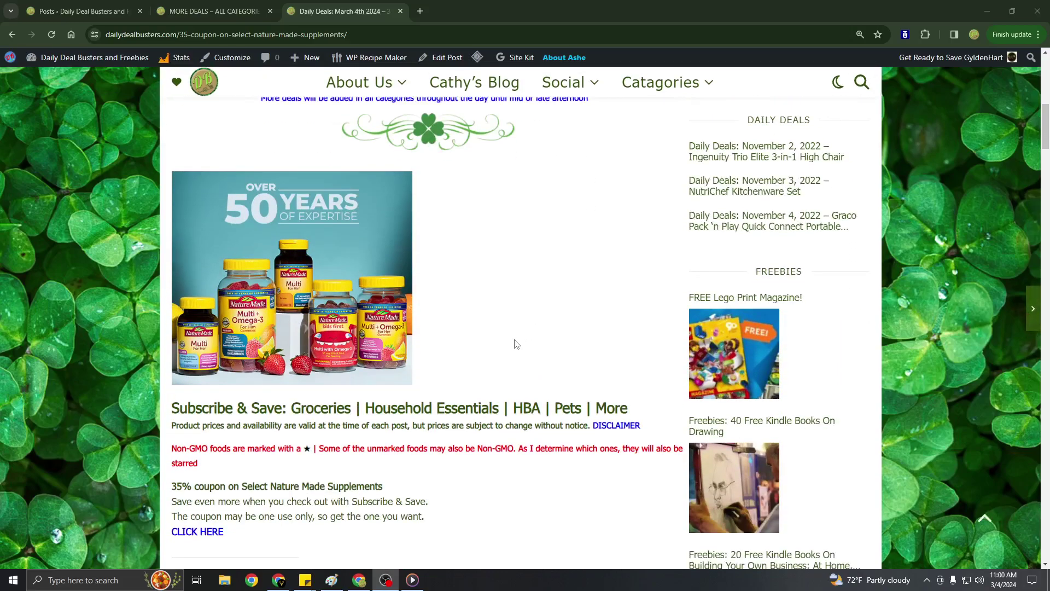
scroll(516, 344, "down", 2)
scroll(515, 362, "down", 1)
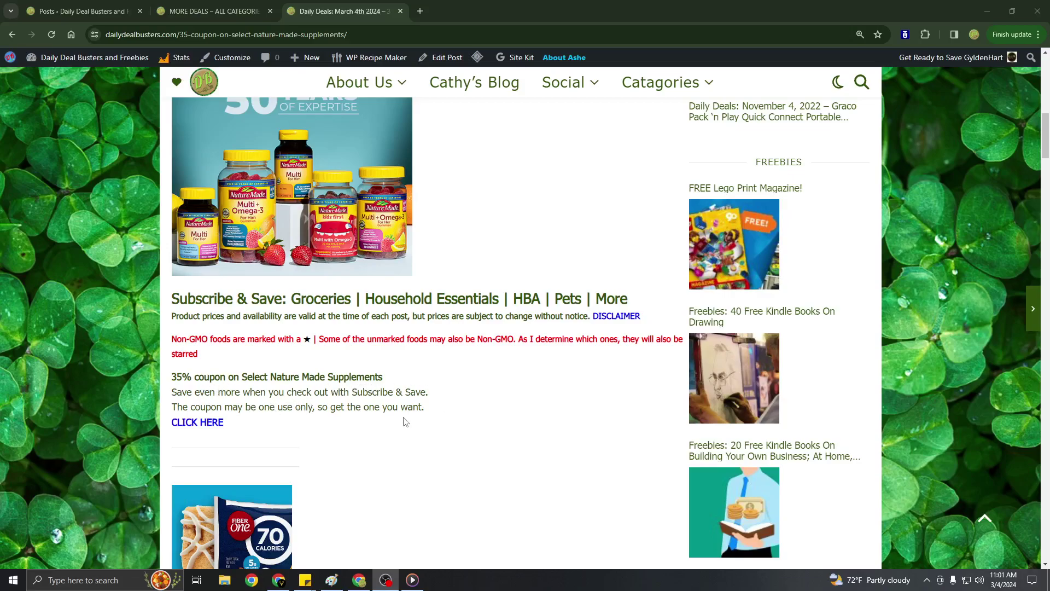
scroll(406, 423, "down", 3)
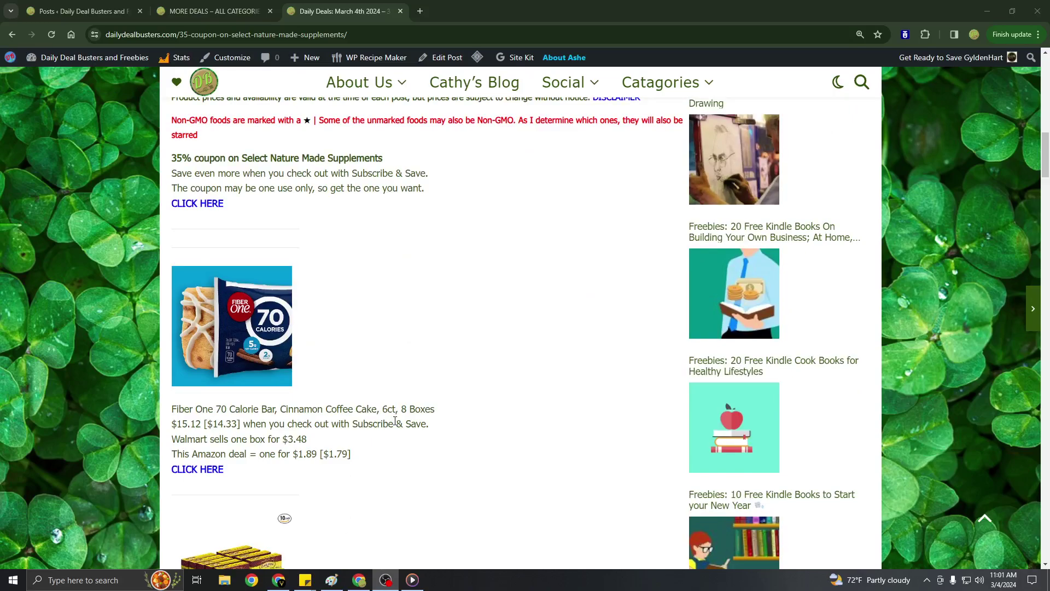
scroll(396, 420, "down", 3)
scroll(402, 435, "down", 2)
scroll(407, 433, "up", 2)
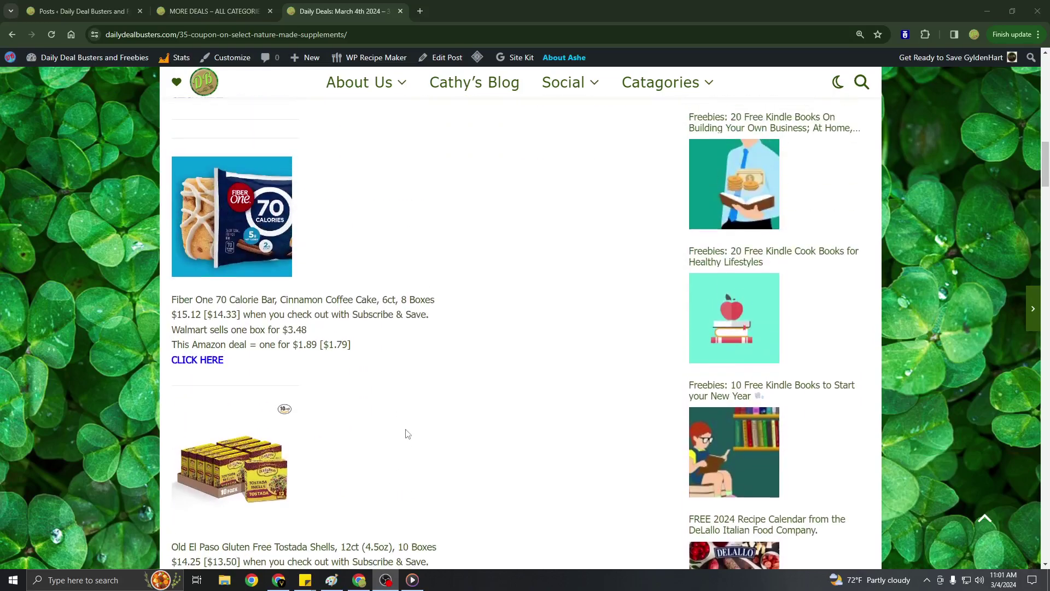
scroll(407, 434, "up", 2)
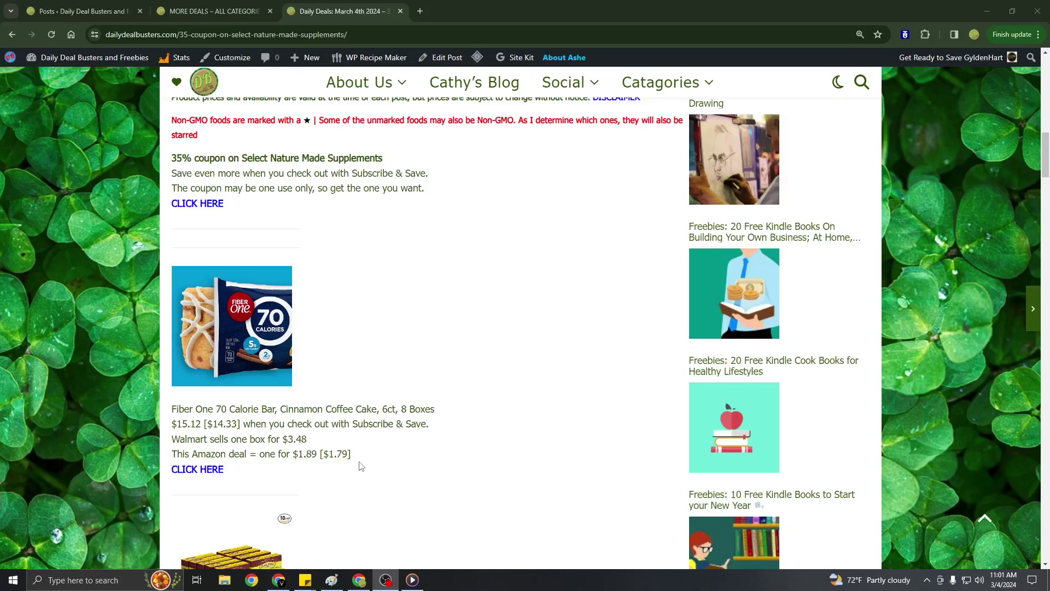
scroll(356, 457, "down", 2)
scroll(356, 457, "down", 1)
scroll(415, 406, "down", 1)
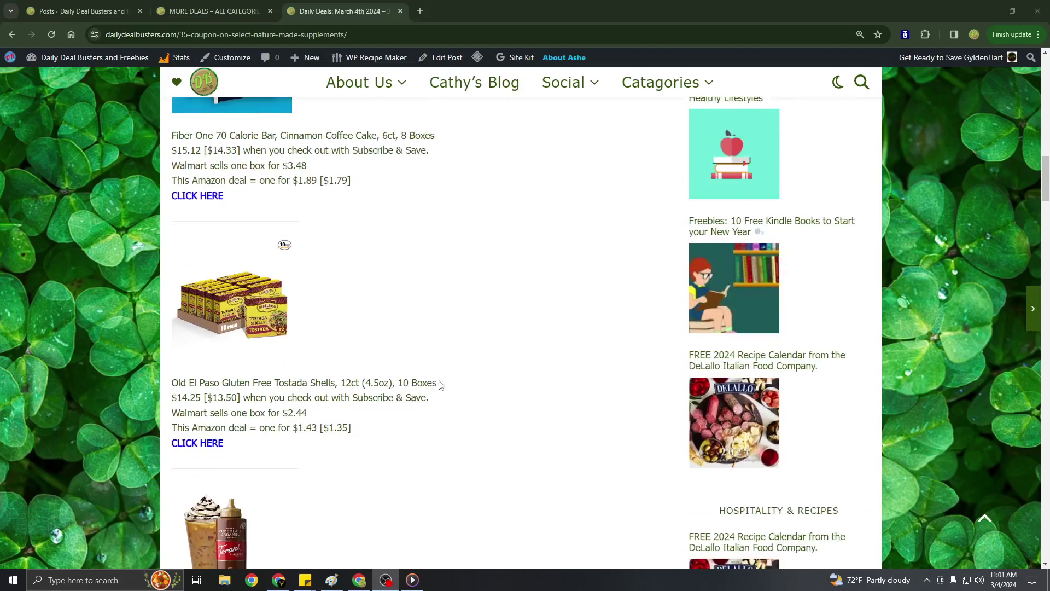
scroll(441, 386, "down", 1)
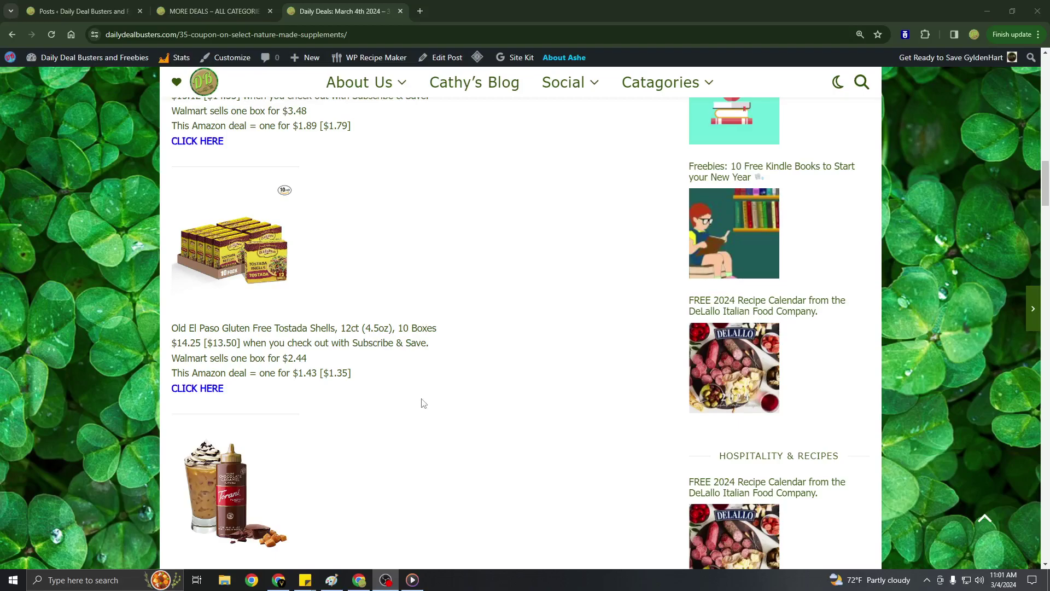
scroll(369, 413, "down", 1)
scroll(369, 412, "down", 2)
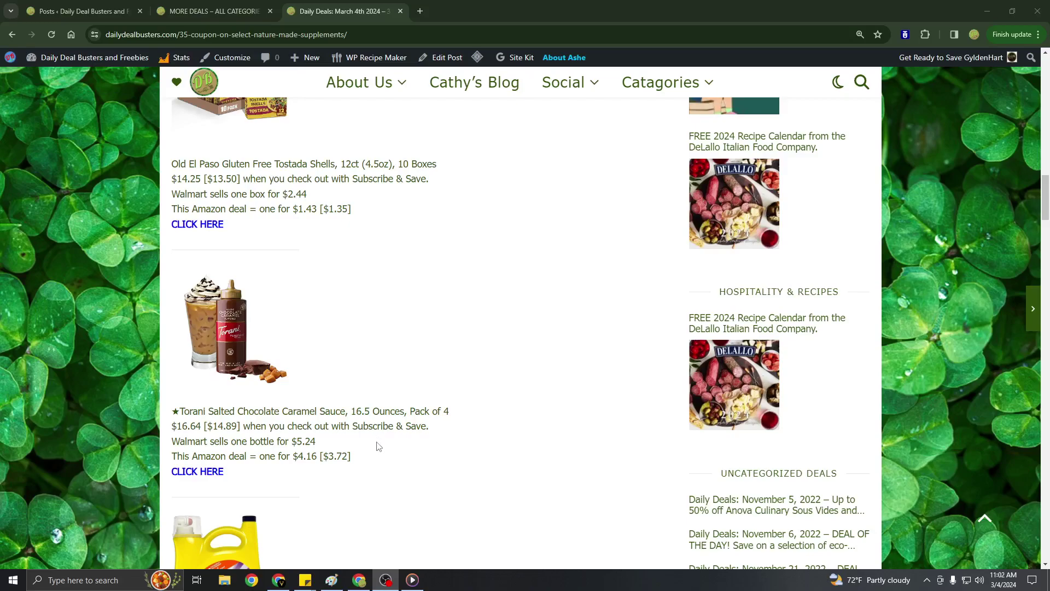
scroll(378, 447, "down", 1)
scroll(377, 448, "down", 2)
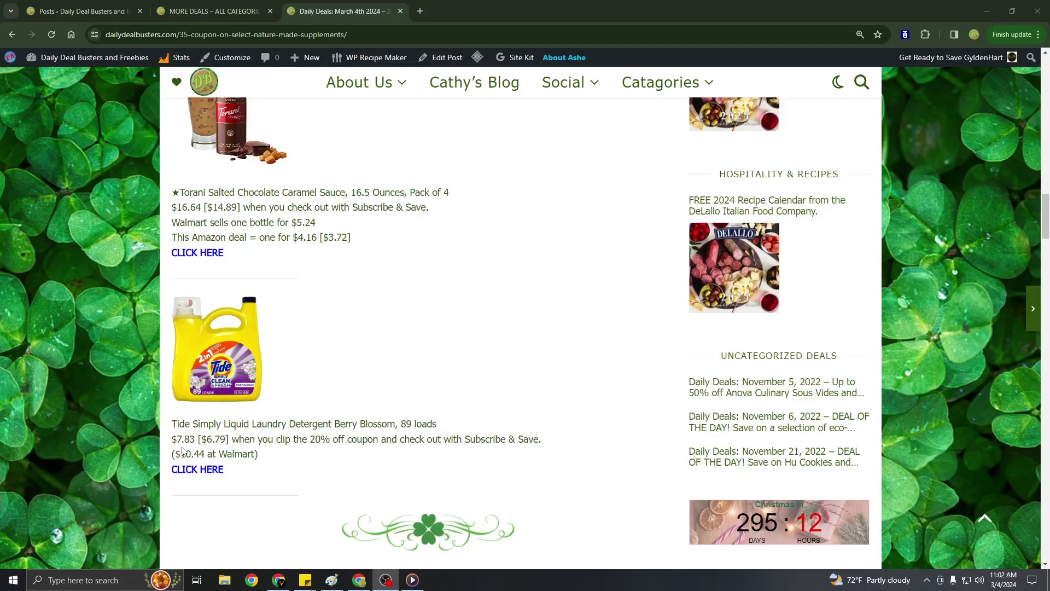
scroll(364, 469, "down", 3)
scroll(364, 470, "down", 2)
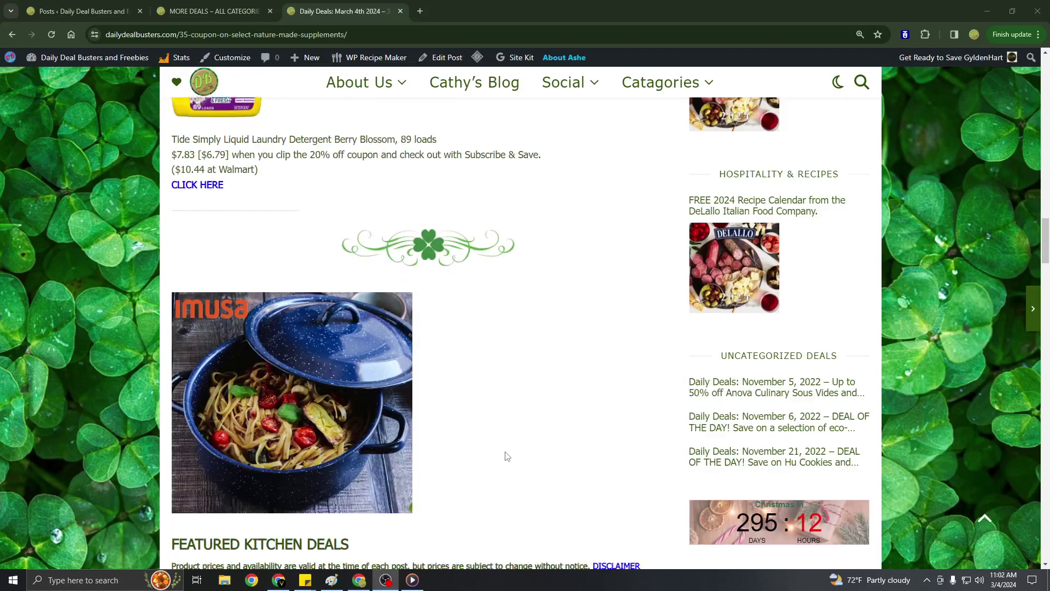
scroll(505, 464, "down", 3)
scroll(504, 464, "down", 3)
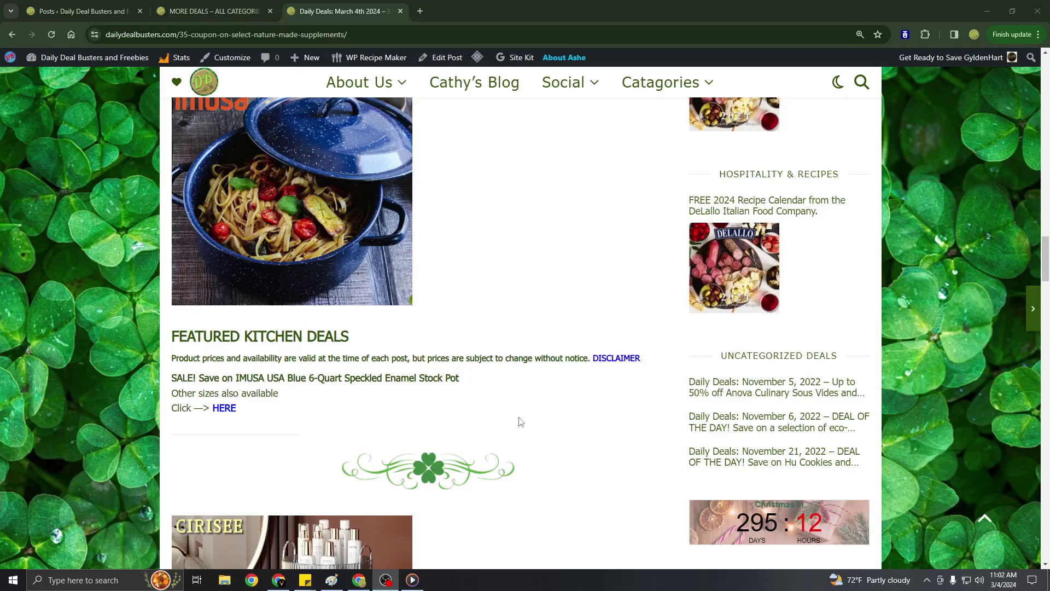
scroll(521, 427, "down", 3)
scroll(513, 432, "down", 1)
scroll(513, 433, "down", 1)
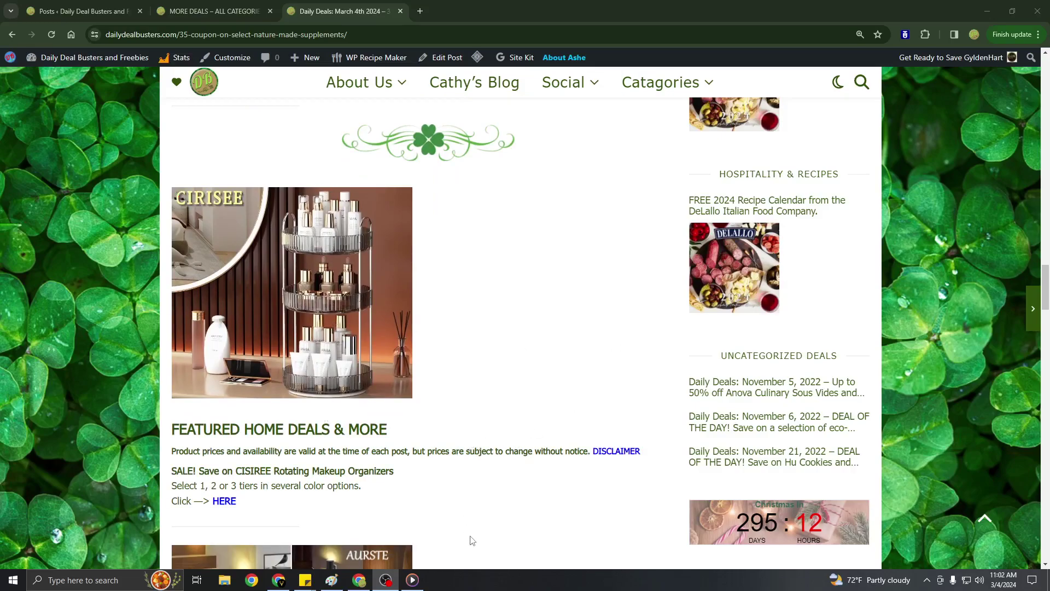
scroll(432, 473, "down", 1)
scroll(432, 473, "down", 2)
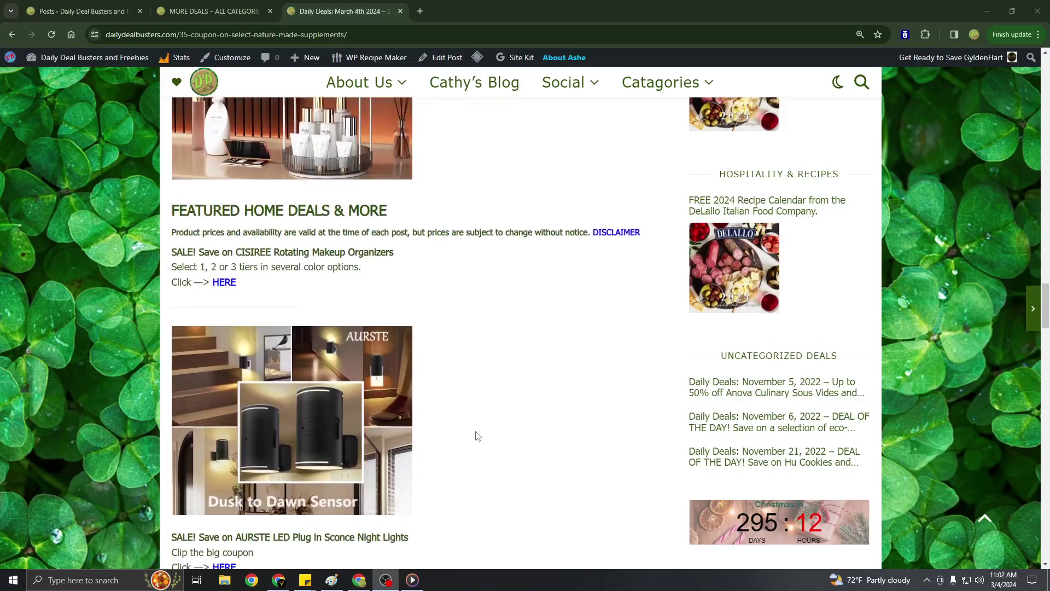
scroll(477, 436, "down", 1)
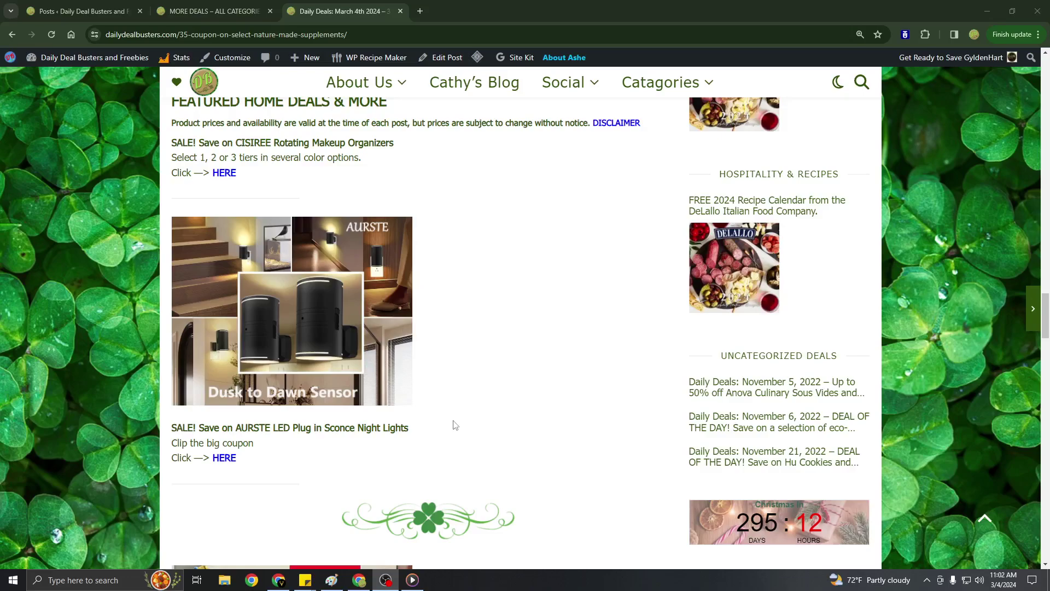
mouse_move(291, 420)
scroll(301, 365, "up", 3)
scroll(303, 363, "up", 5)
scroll(303, 364, "up", 3)
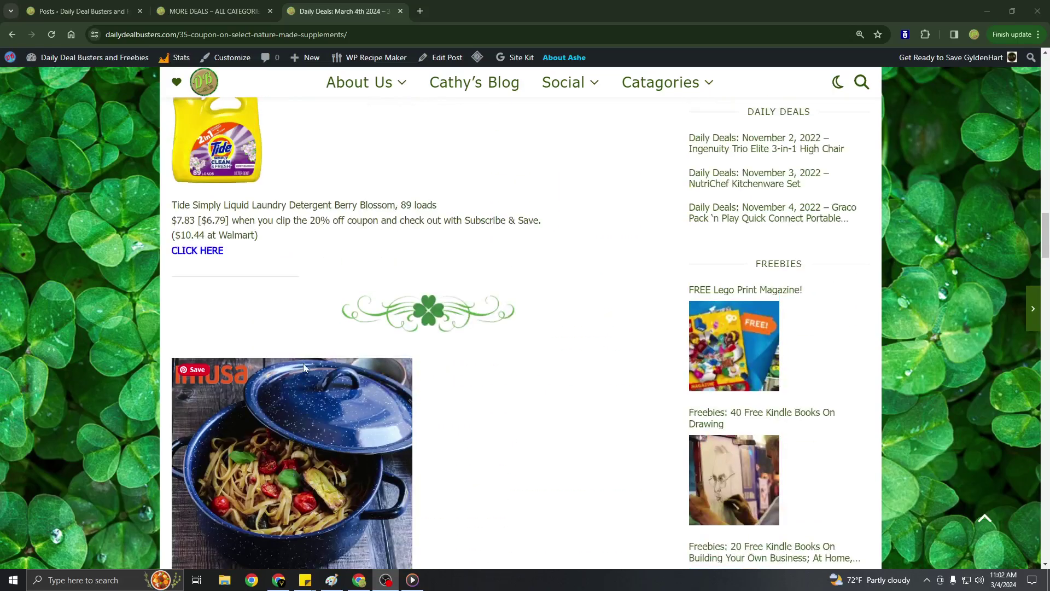
scroll(302, 363, "down", 3)
scroll(307, 369, "down", 6)
scroll(307, 368, "up", 5)
scroll(307, 368, "up", 5)
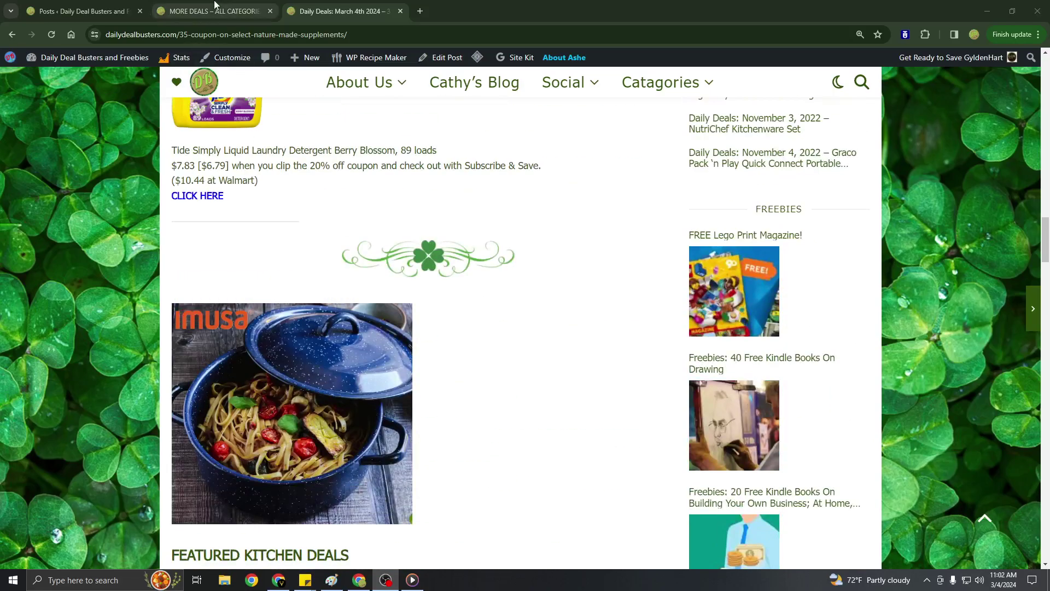
- Switch to the MORE DEALS – ALL CATEGORIES tab to show the March 4 Amazon deal listings
left_click(213, 11)
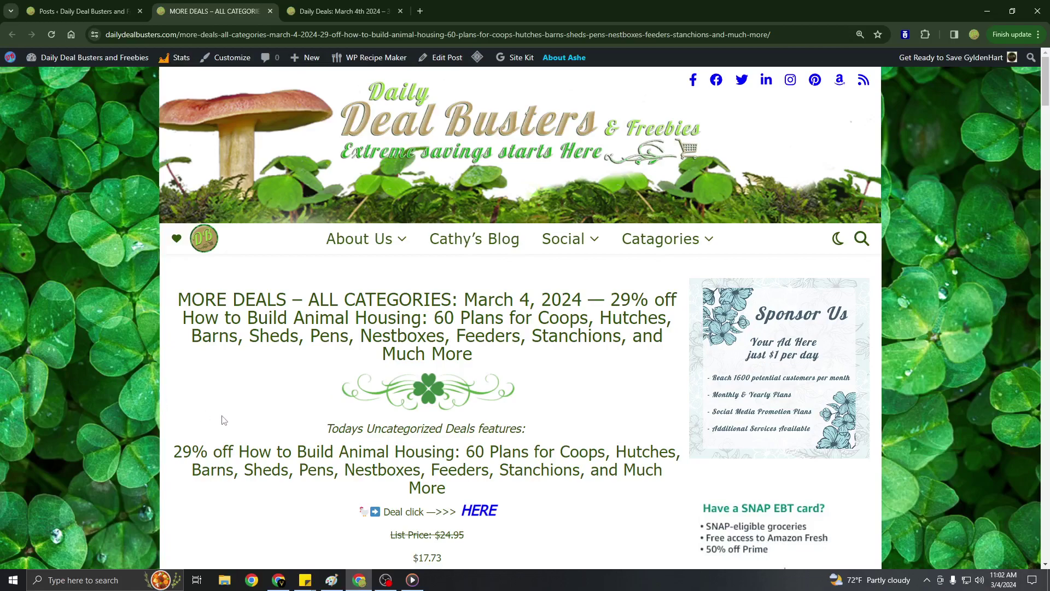
scroll(221, 421, "down", 2)
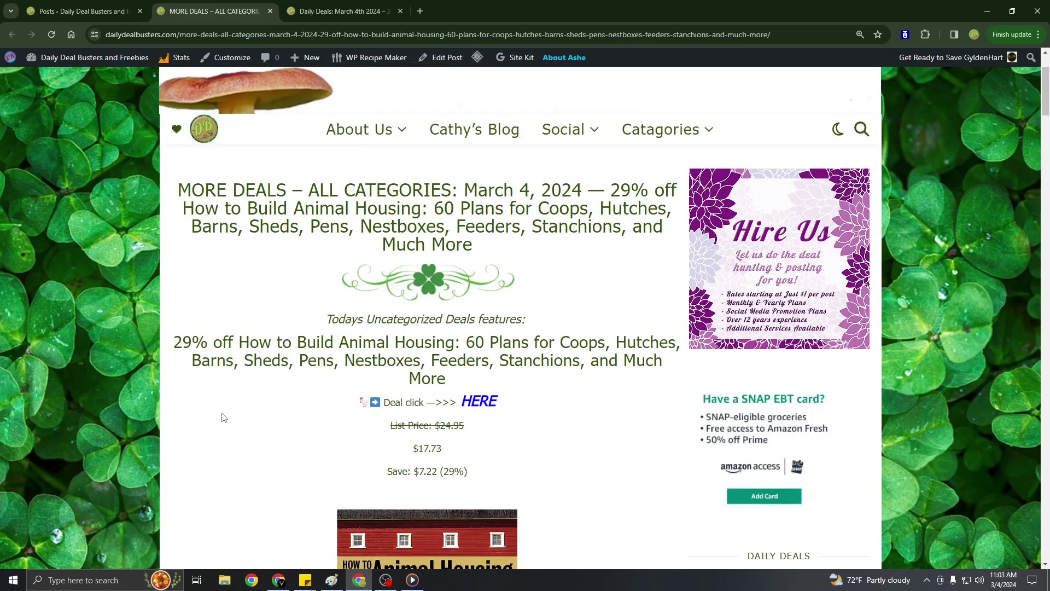
scroll(234, 452, "down", 3)
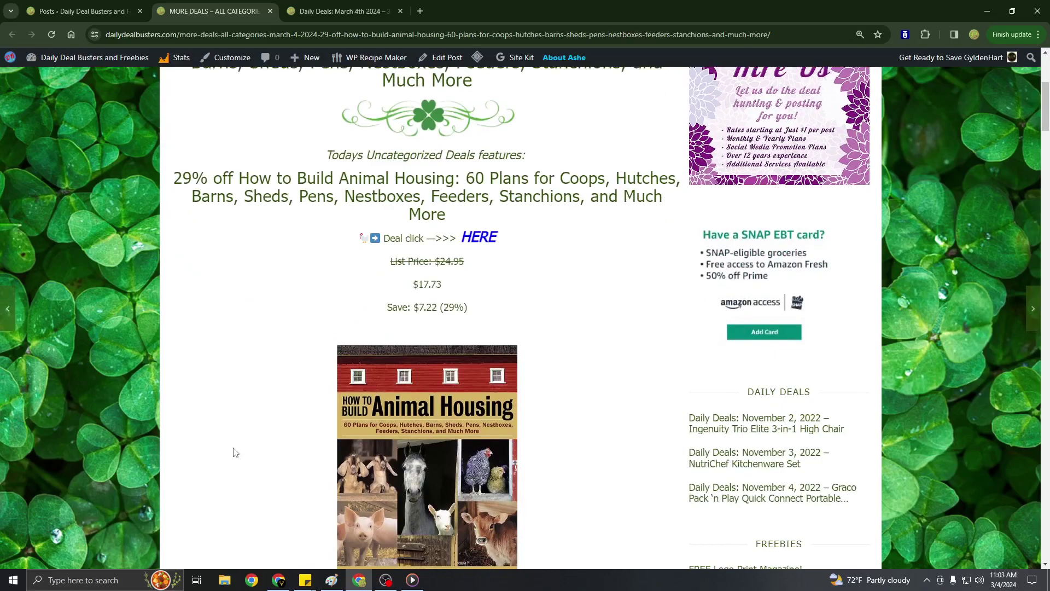
scroll(234, 452, "down", 2)
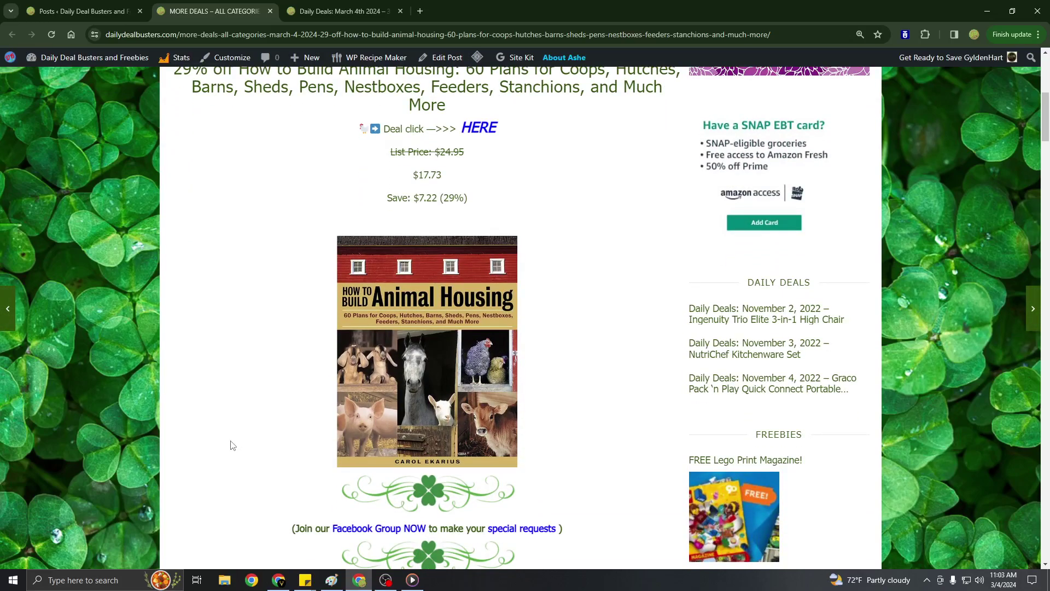
scroll(231, 445, "down", 5)
scroll(231, 445, "down", 4)
scroll(231, 445, "down", 2)
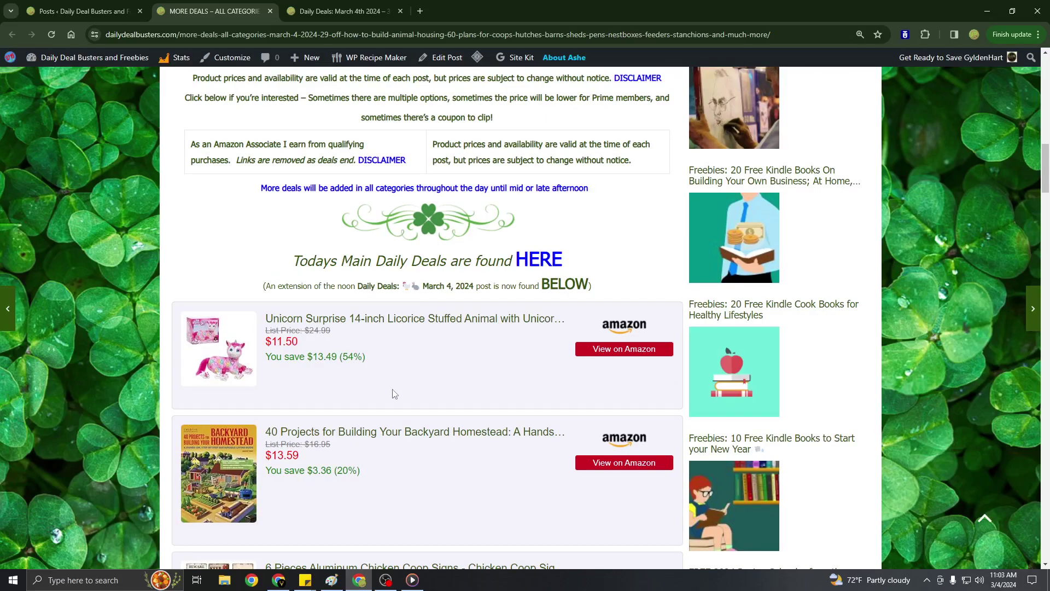
scroll(394, 393, "down", 2)
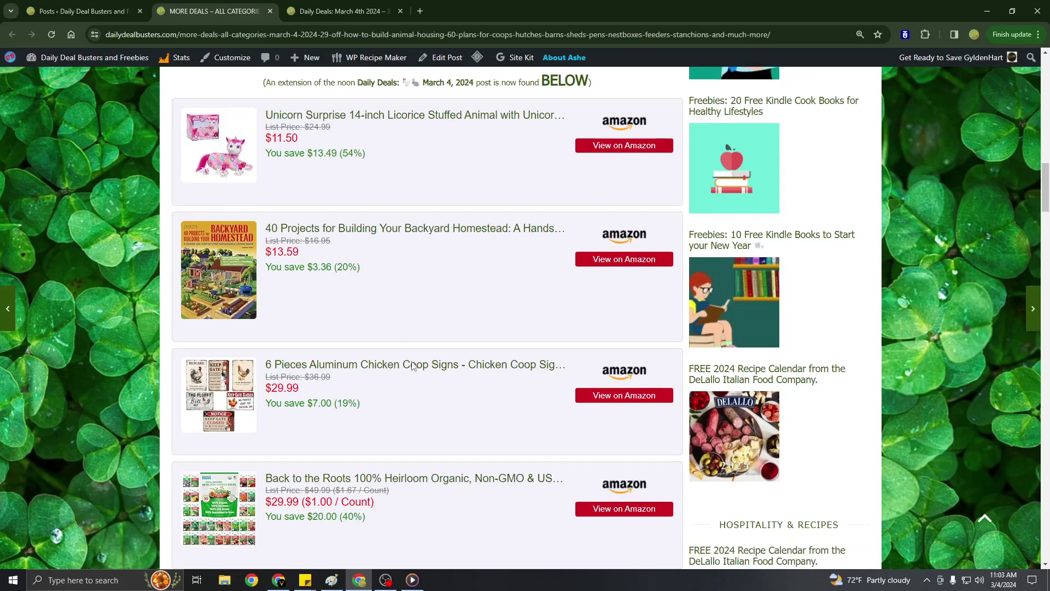
scroll(416, 350, "down", 2)
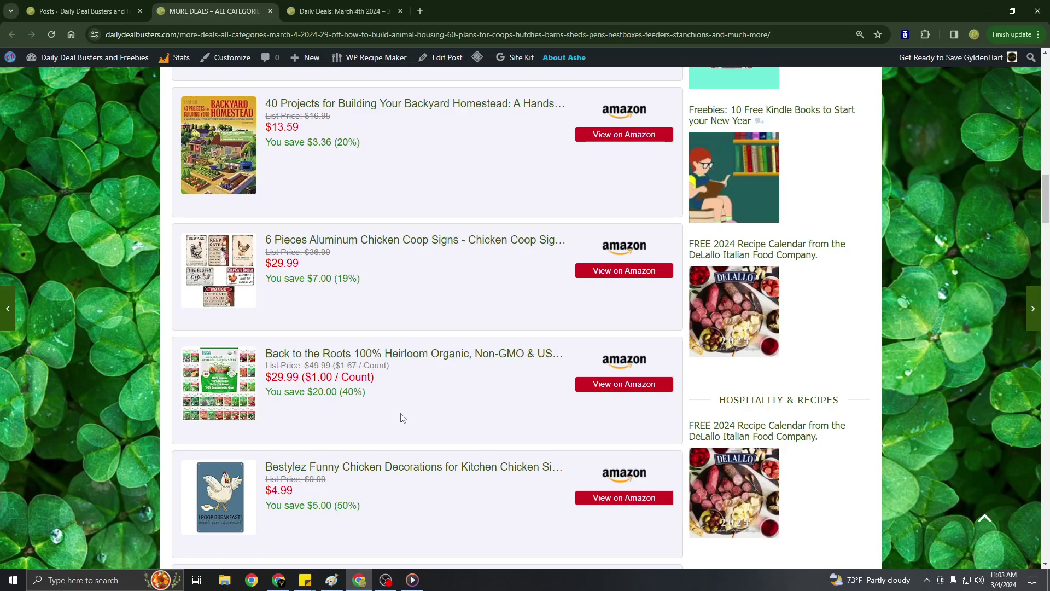
scroll(402, 417, "down", 2)
scroll(401, 417, "down", 1)
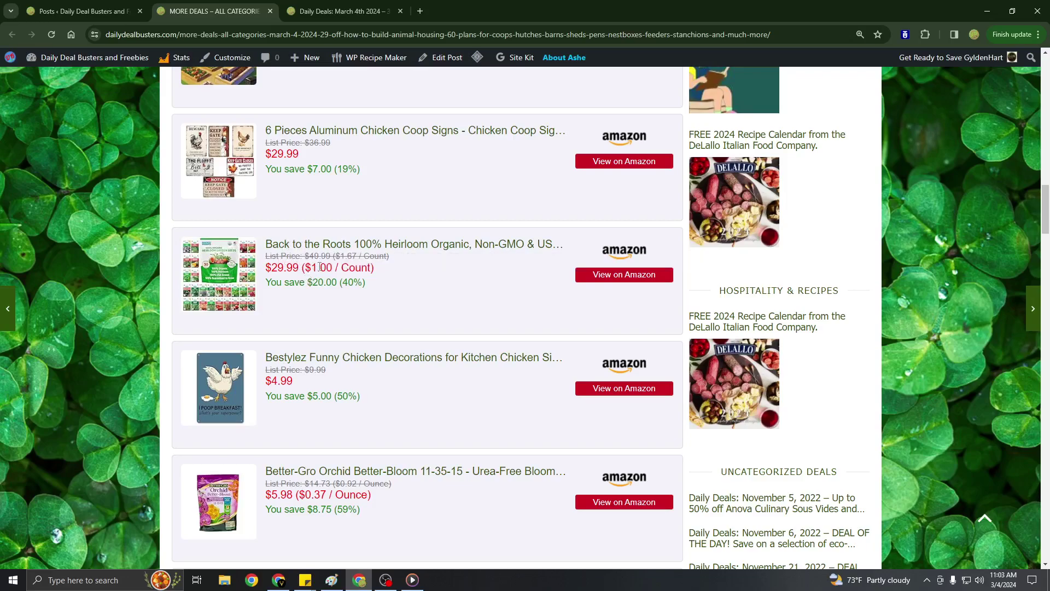
scroll(419, 320, "down", 2)
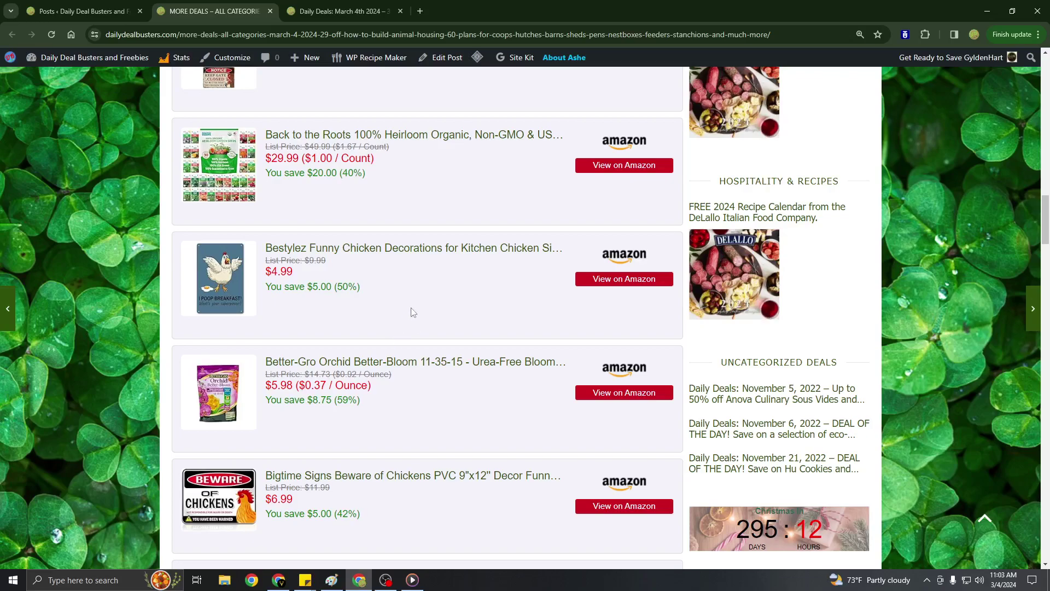
scroll(416, 305, "down", 2)
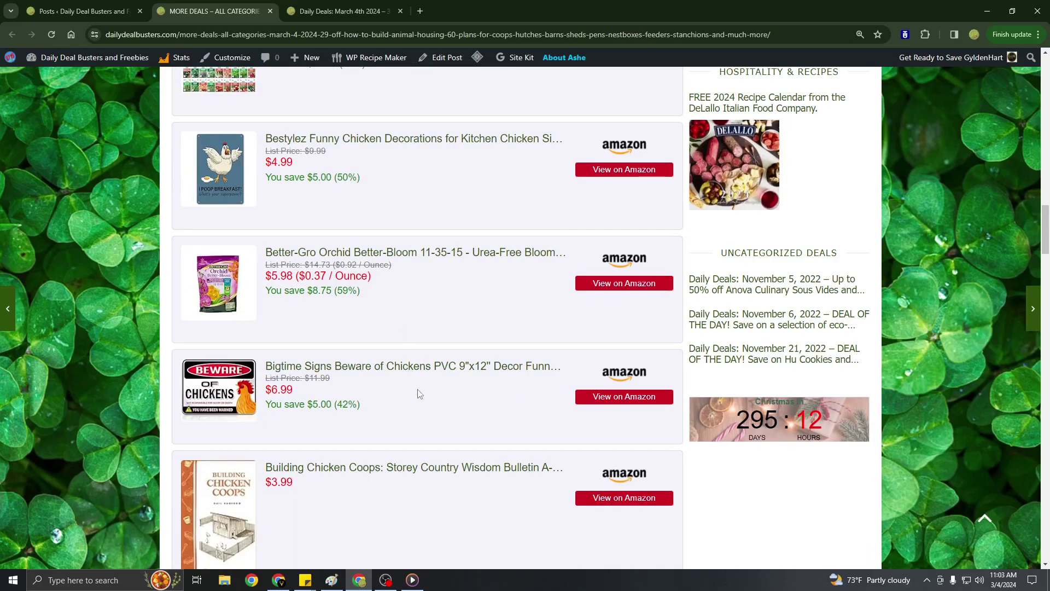
scroll(419, 394, "down", 2)
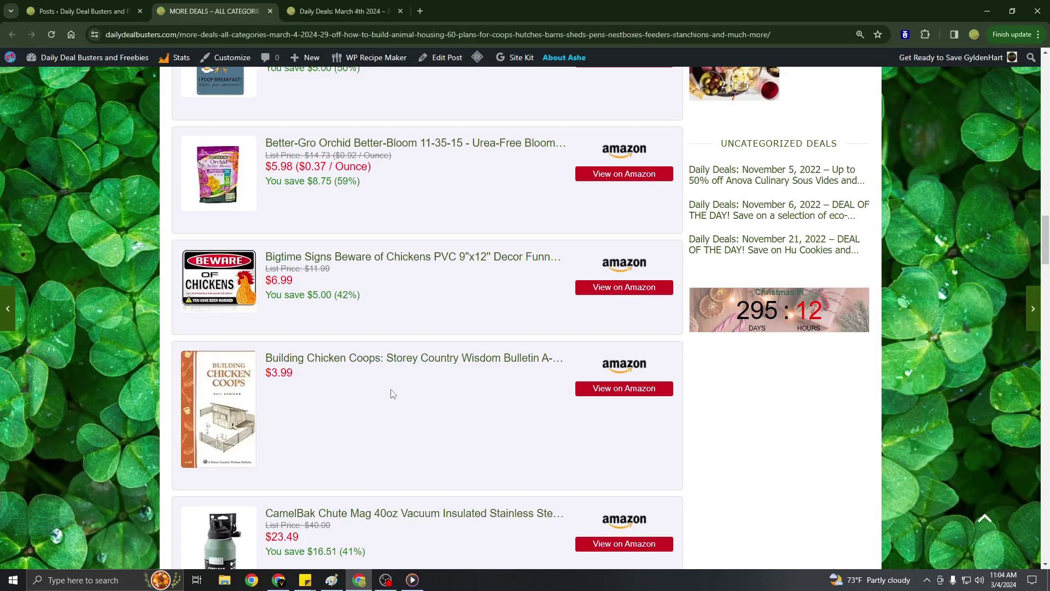
scroll(388, 396, "down", 1)
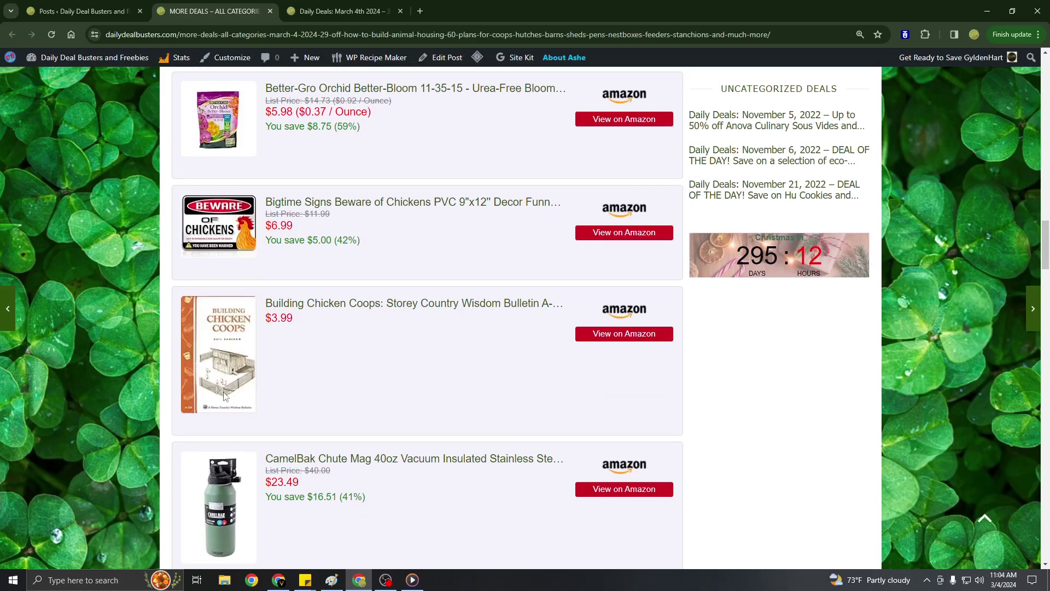
scroll(393, 369, "down", 2)
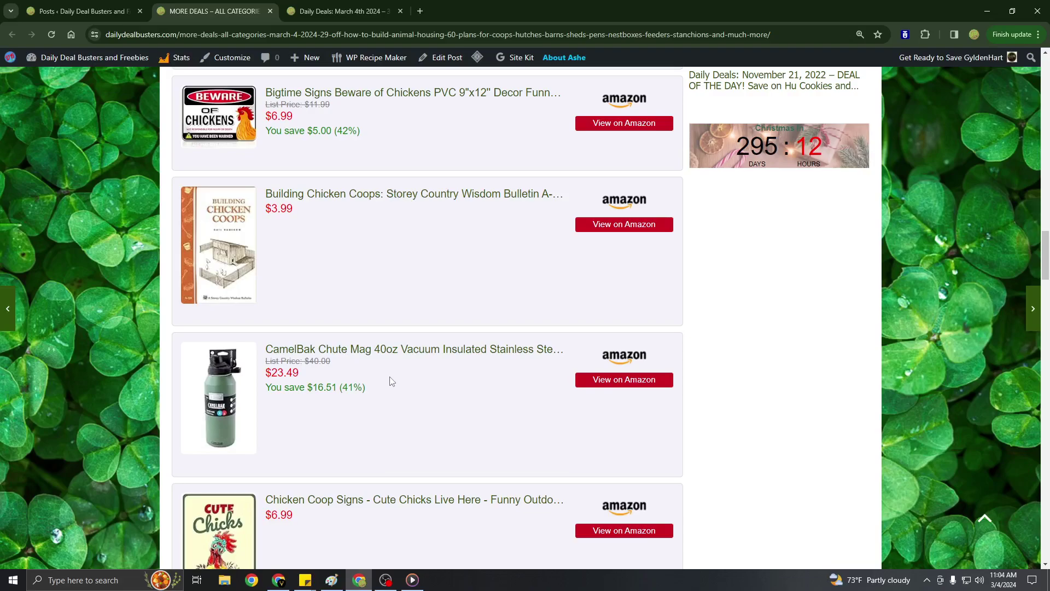
scroll(392, 381, "down", 3)
scroll(392, 380, "down", 1)
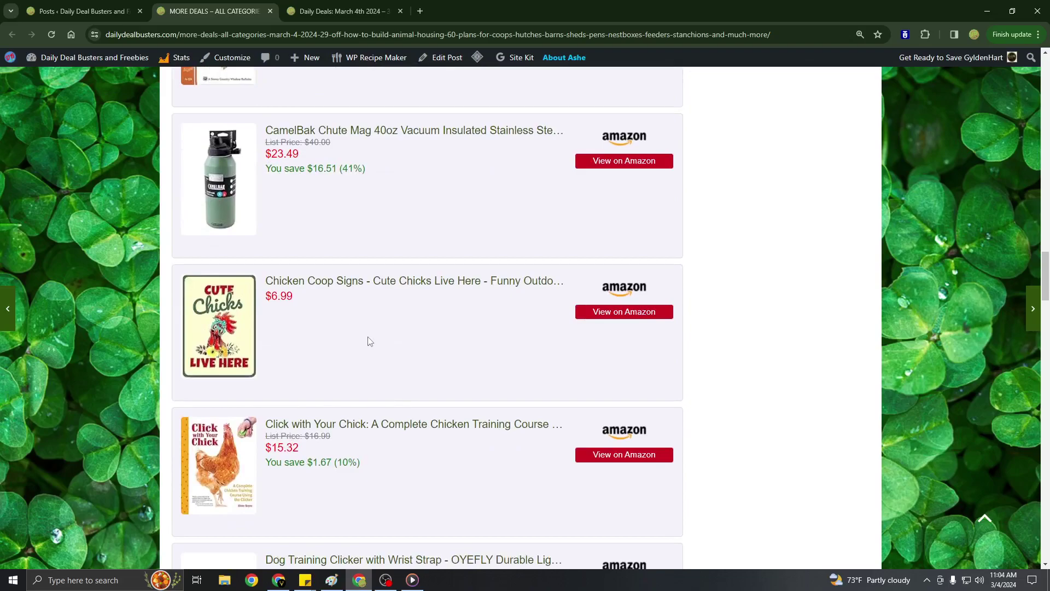
scroll(368, 340, "down", 1)
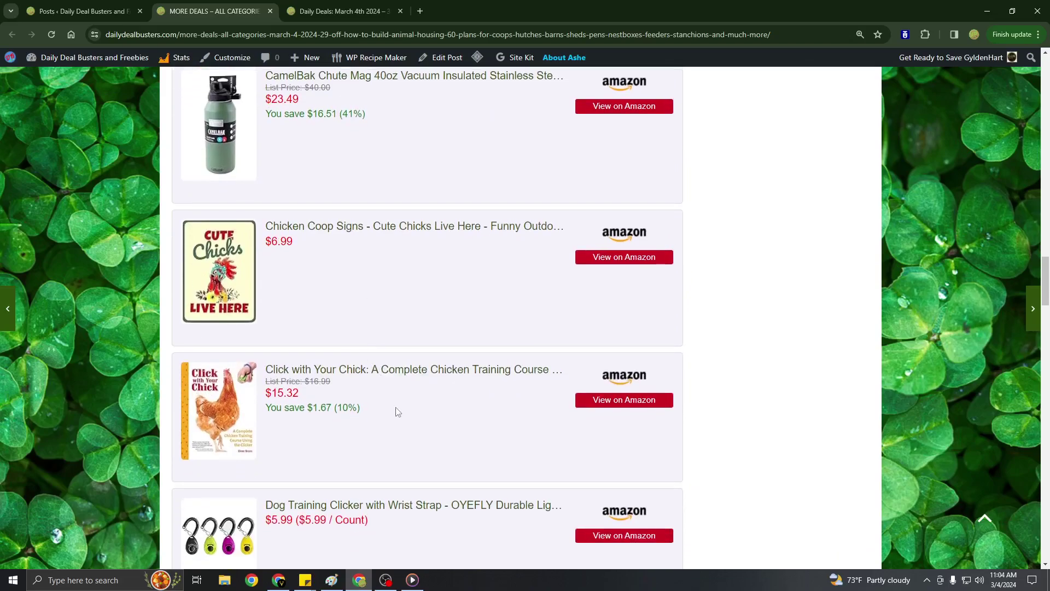
scroll(396, 411, "down", 1)
scroll(389, 387, "down", 2)
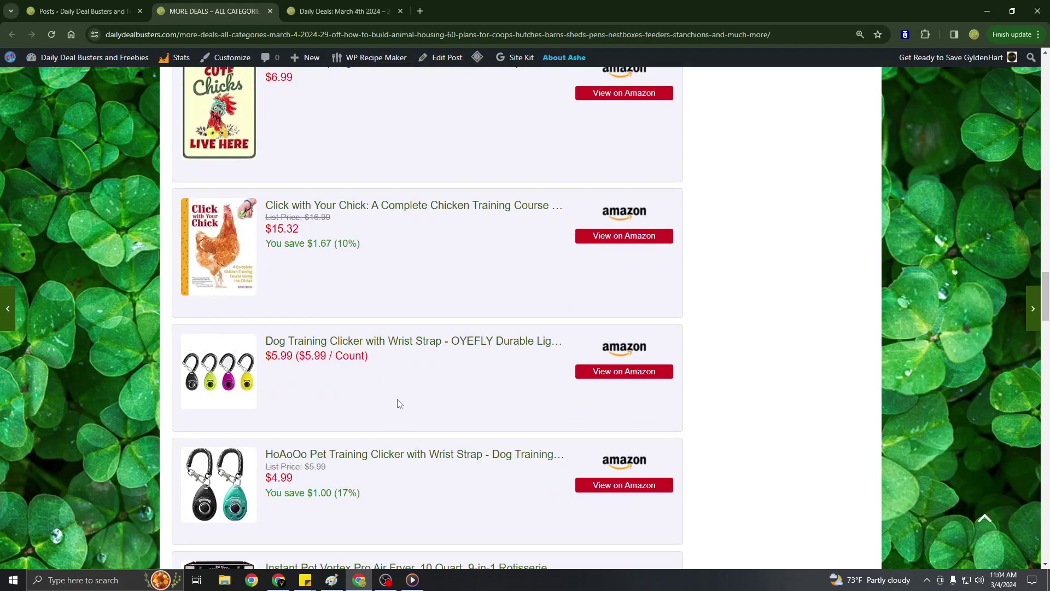
scroll(395, 403, "down", 2)
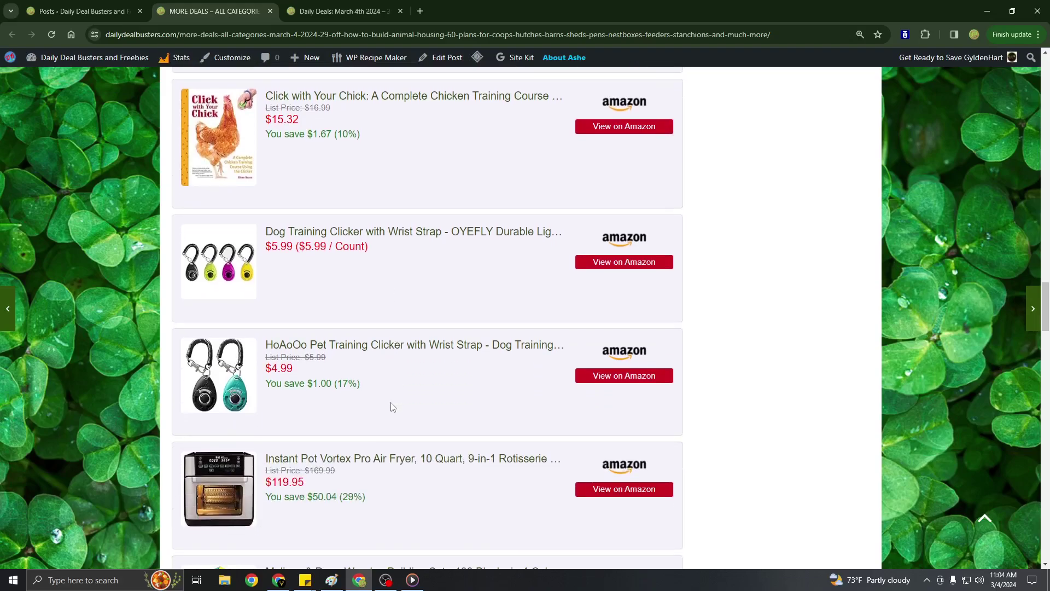
scroll(392, 407, "down", 2)
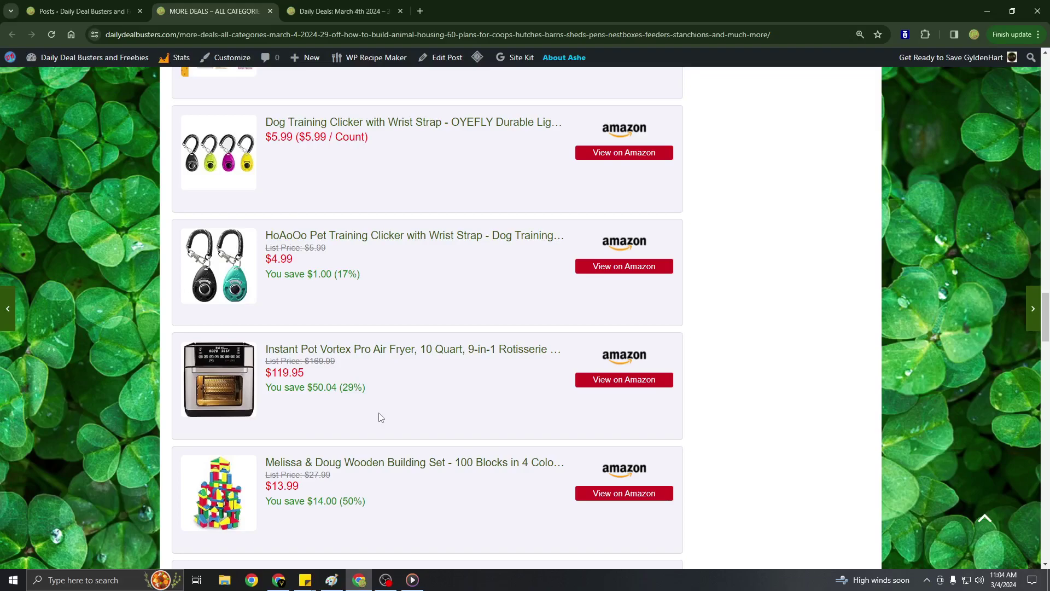
scroll(379, 417, "down", 2)
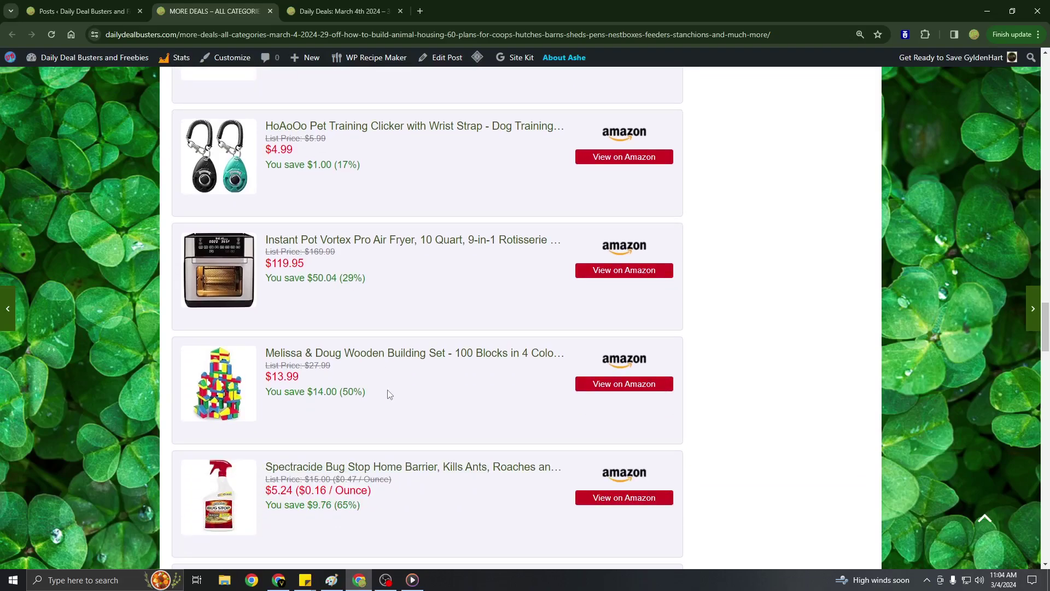
scroll(389, 394, "down", 2)
scroll(390, 394, "down", 1)
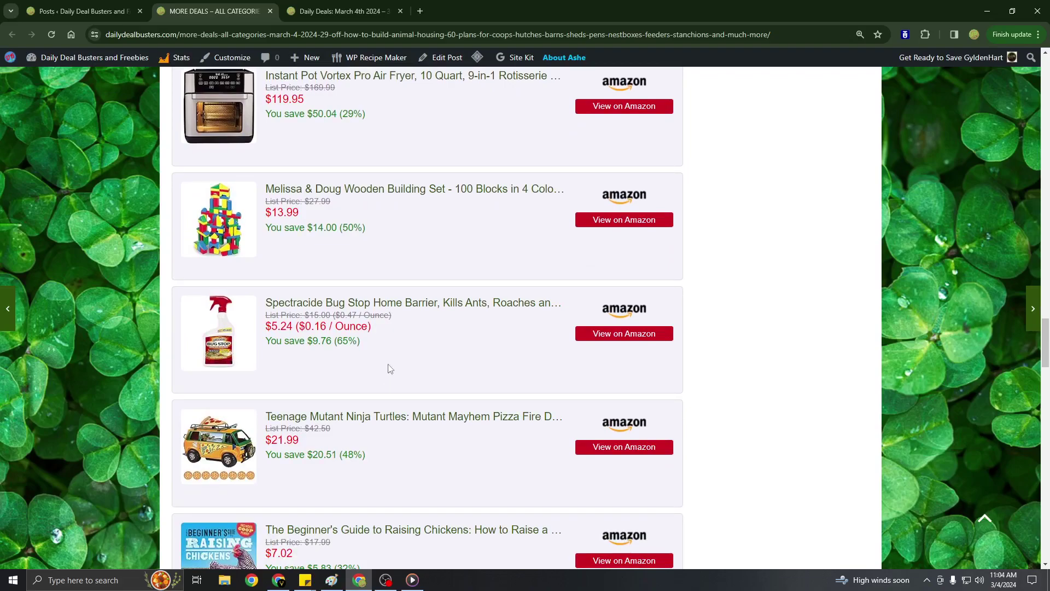
scroll(389, 369, "down", 1)
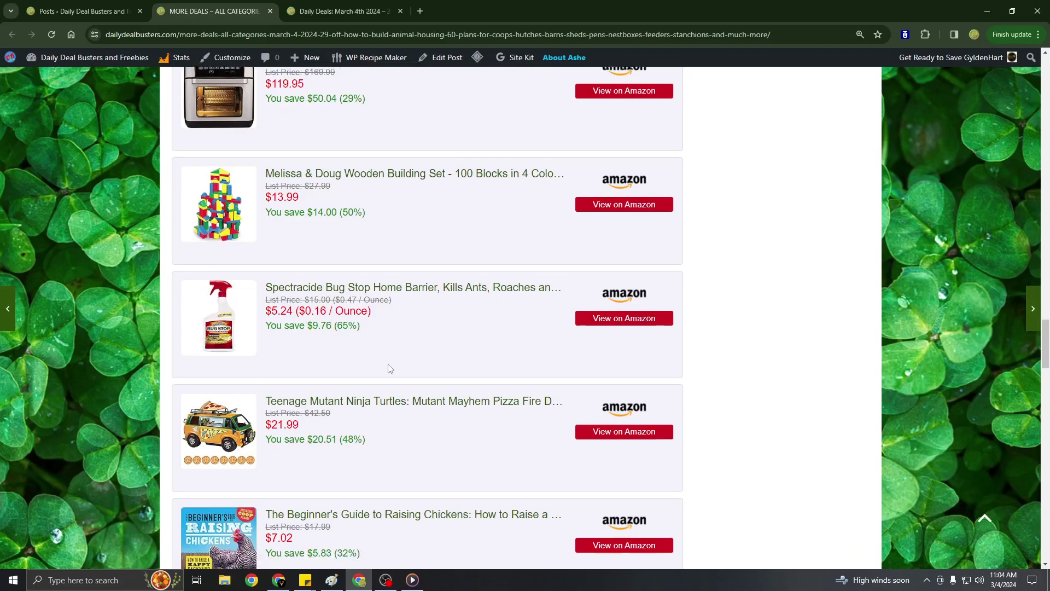
scroll(389, 368, "down", 1)
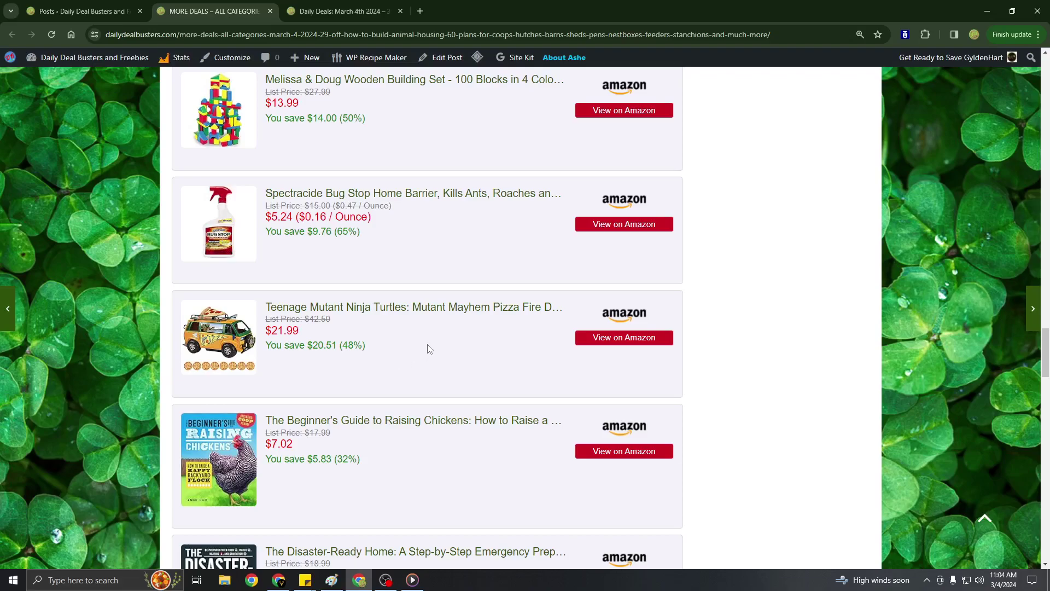
scroll(429, 348, "down", 2)
scroll(429, 348, "down", 1)
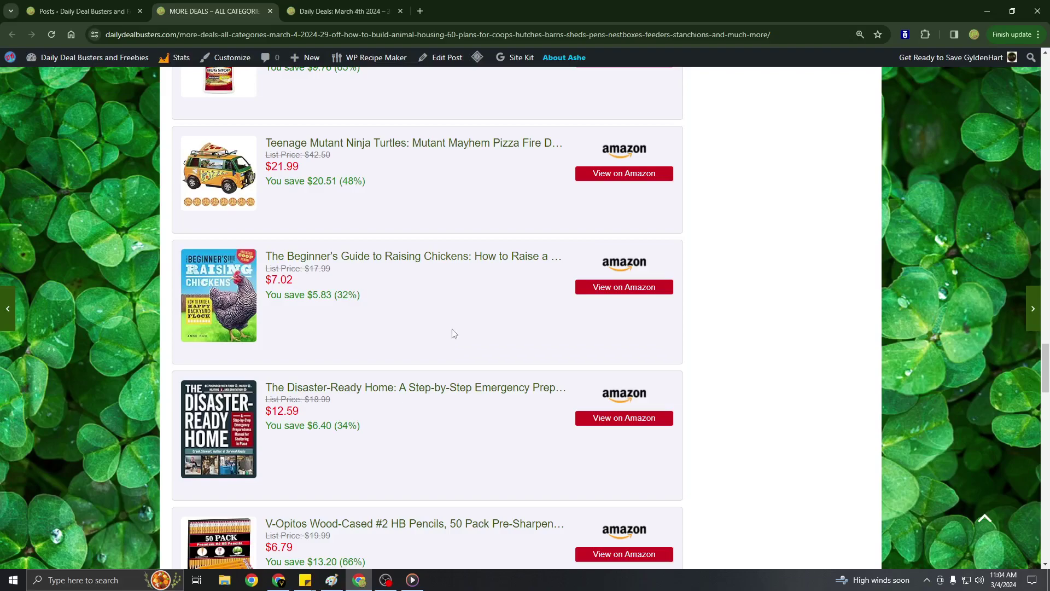
scroll(396, 291, "down", 1)
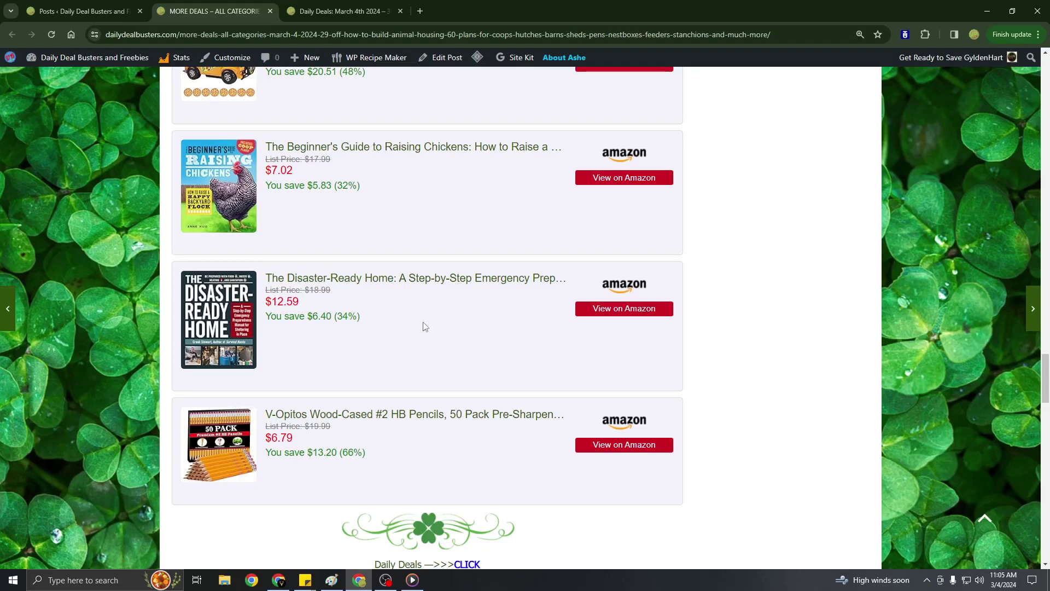
scroll(398, 390, "down", 1)
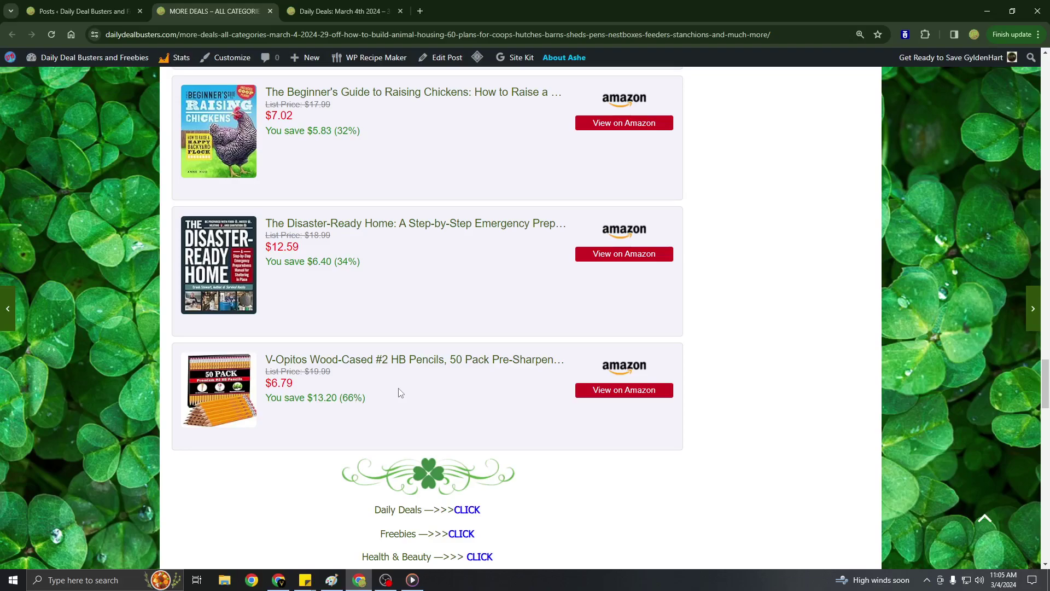
scroll(400, 392, "up", 4)
scroll(410, 394, "up", 4)
scroll(419, 394, "up", 4)
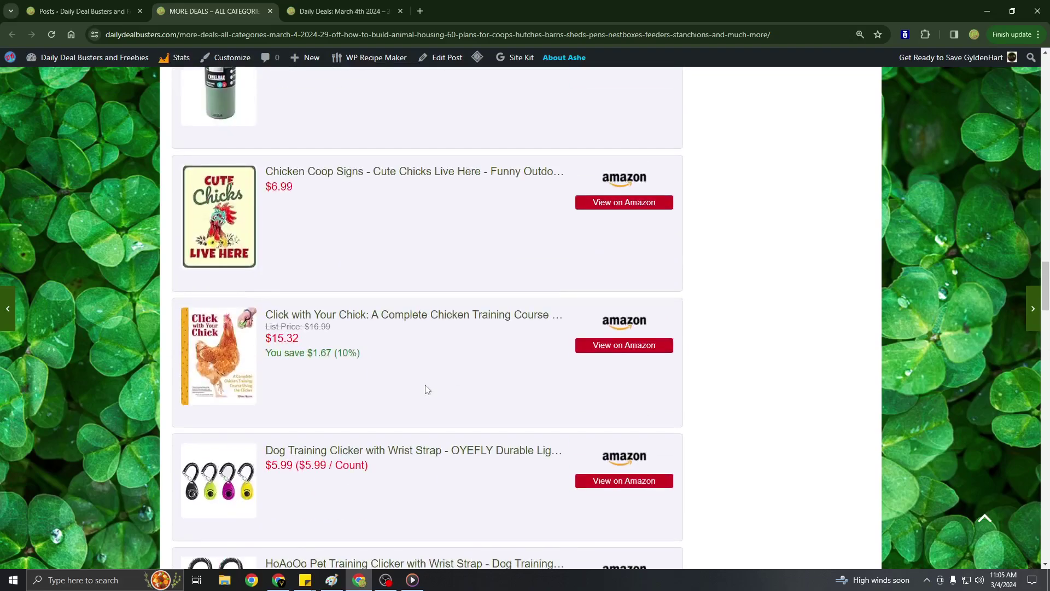
scroll(425, 395, "up", 4)
scroll(426, 395, "up", 5)
scroll(426, 395, "up", 5)
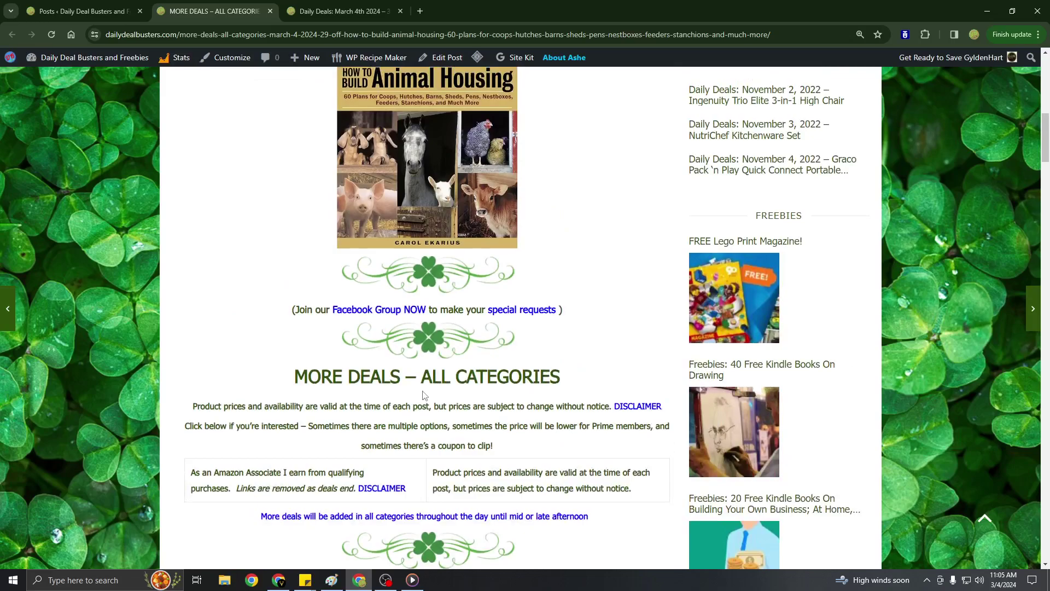
scroll(425, 395, "down", 3)
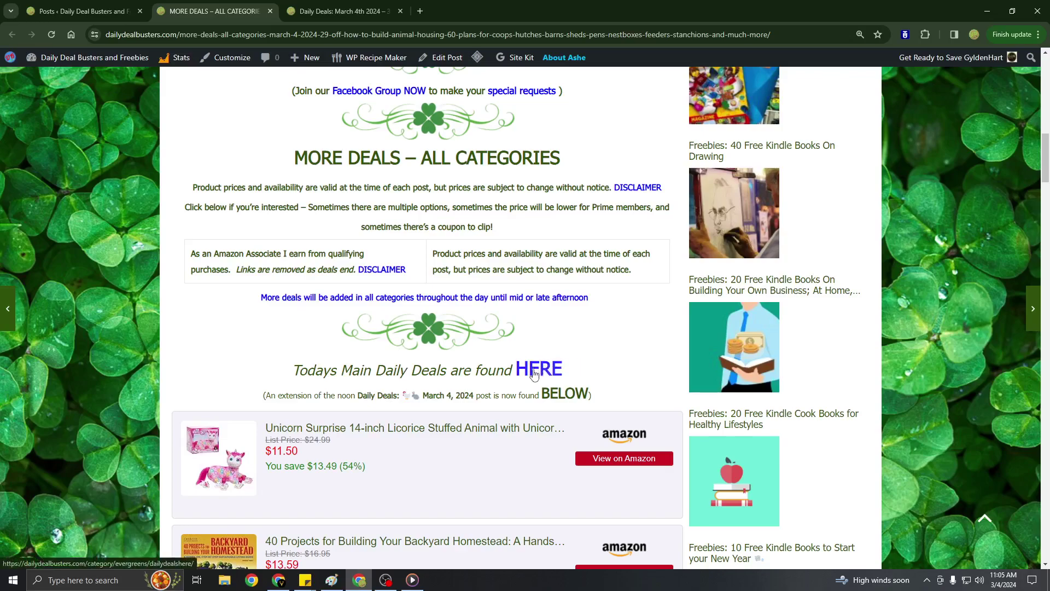
left_click(333, 14)
scroll(405, 357, "down", 8)
scroll(405, 356, "down", 8)
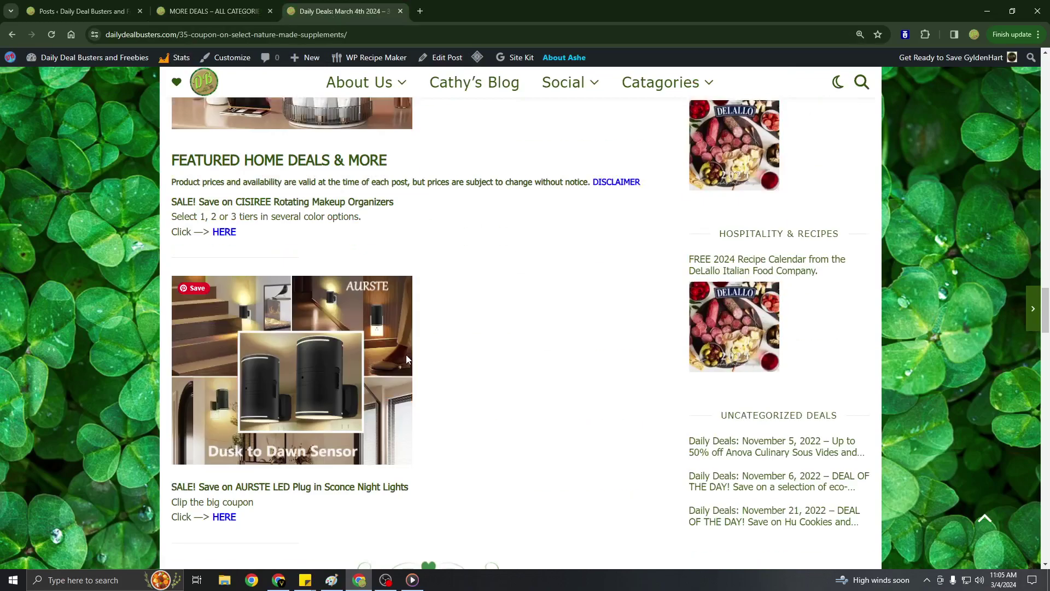
scroll(405, 356, "down", 6)
scroll(388, 371, "down", 4)
scroll(388, 371, "down", 5)
scroll(389, 371, "up", 3)
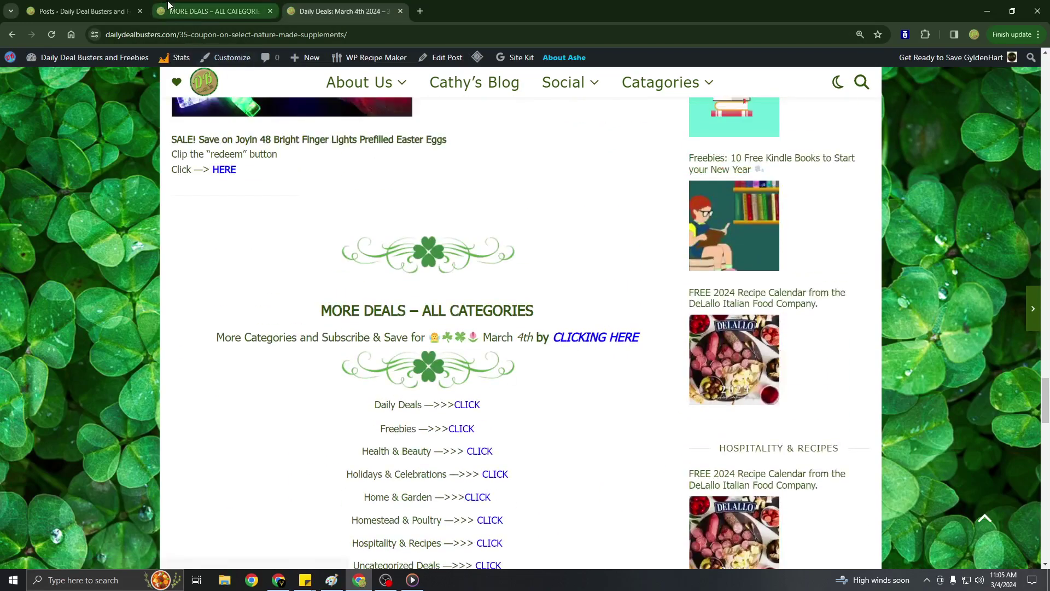
left_click(213, 11)
scroll(241, 301, "up", 1)
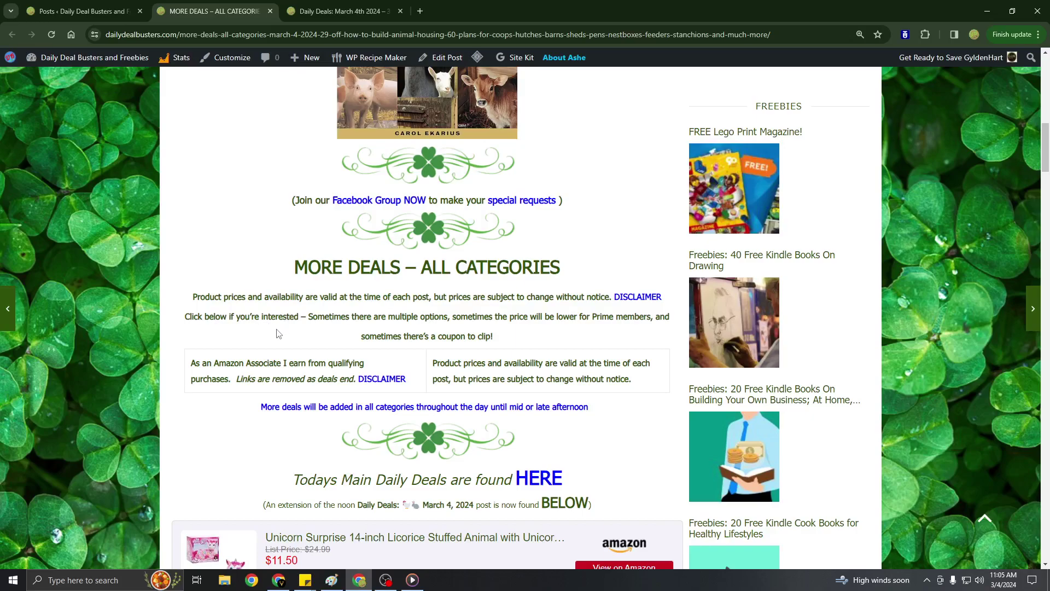
scroll(278, 332, "down", 2)
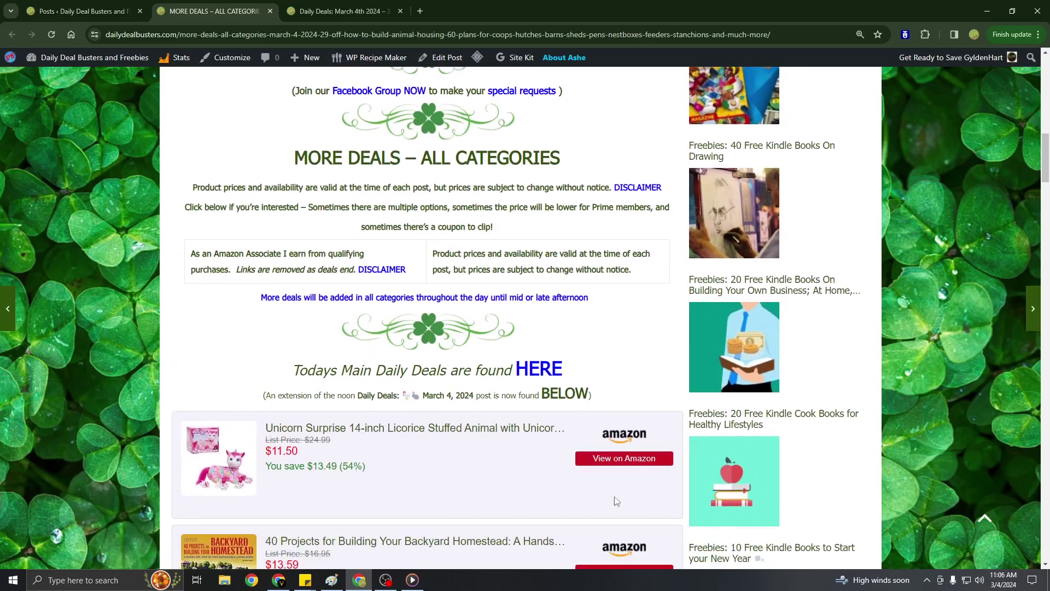
scroll(208, 451, "down", 2)
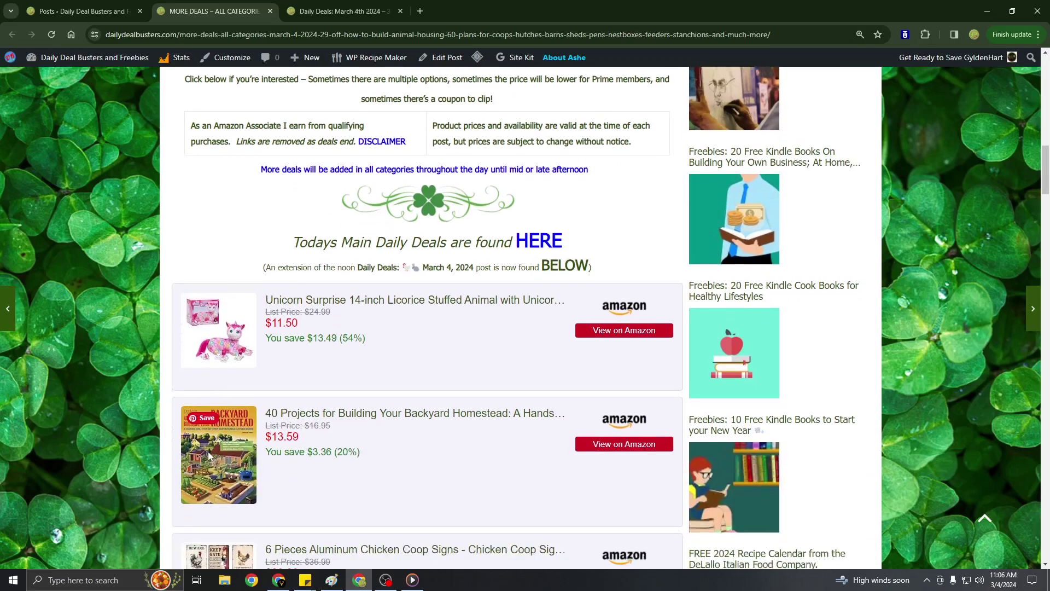
scroll(208, 452, "down", 1)
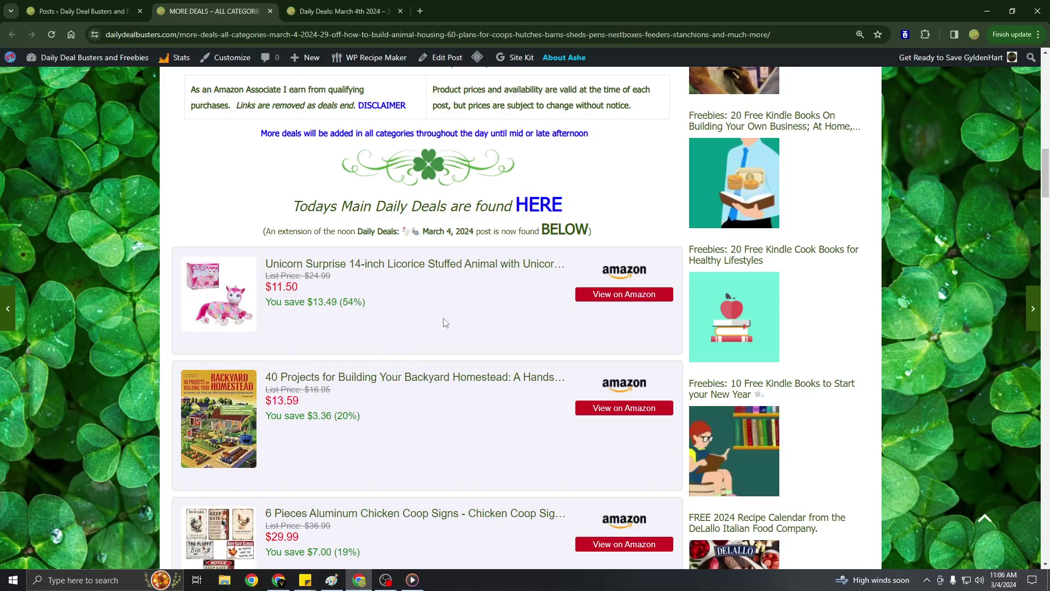
scroll(444, 323, "down", 3)
scroll(444, 323, "up", 6)
scroll(443, 322, "up", 6)
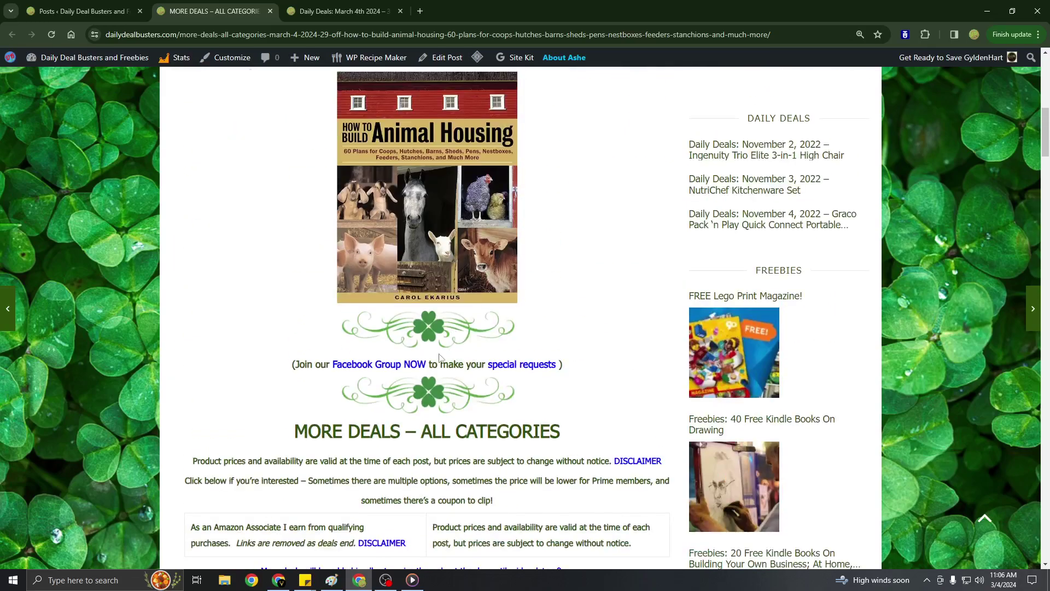
scroll(340, 375, "up", 4)
scroll(312, 361, "up", 5)
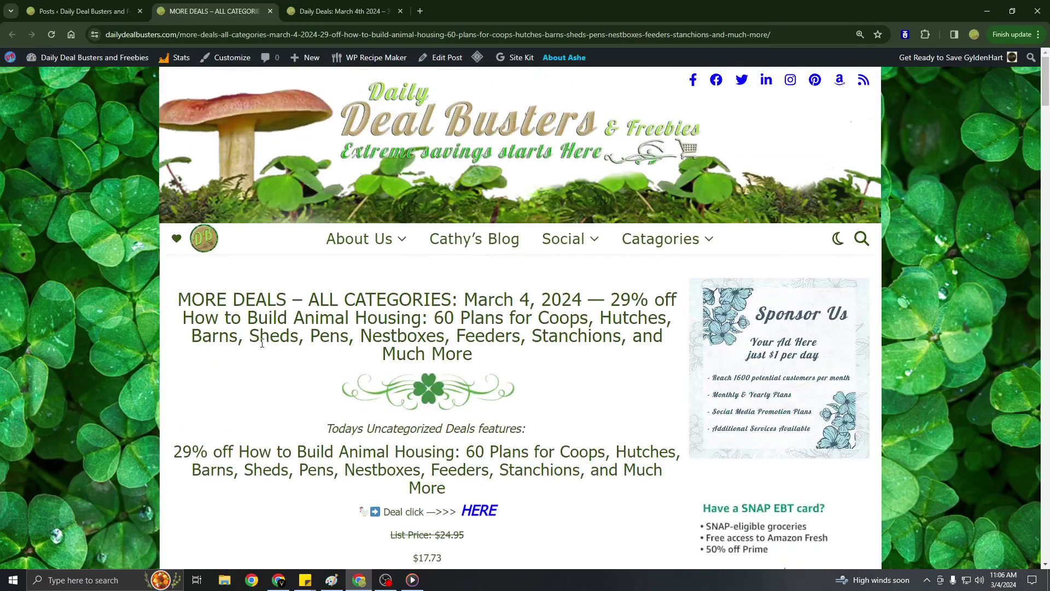